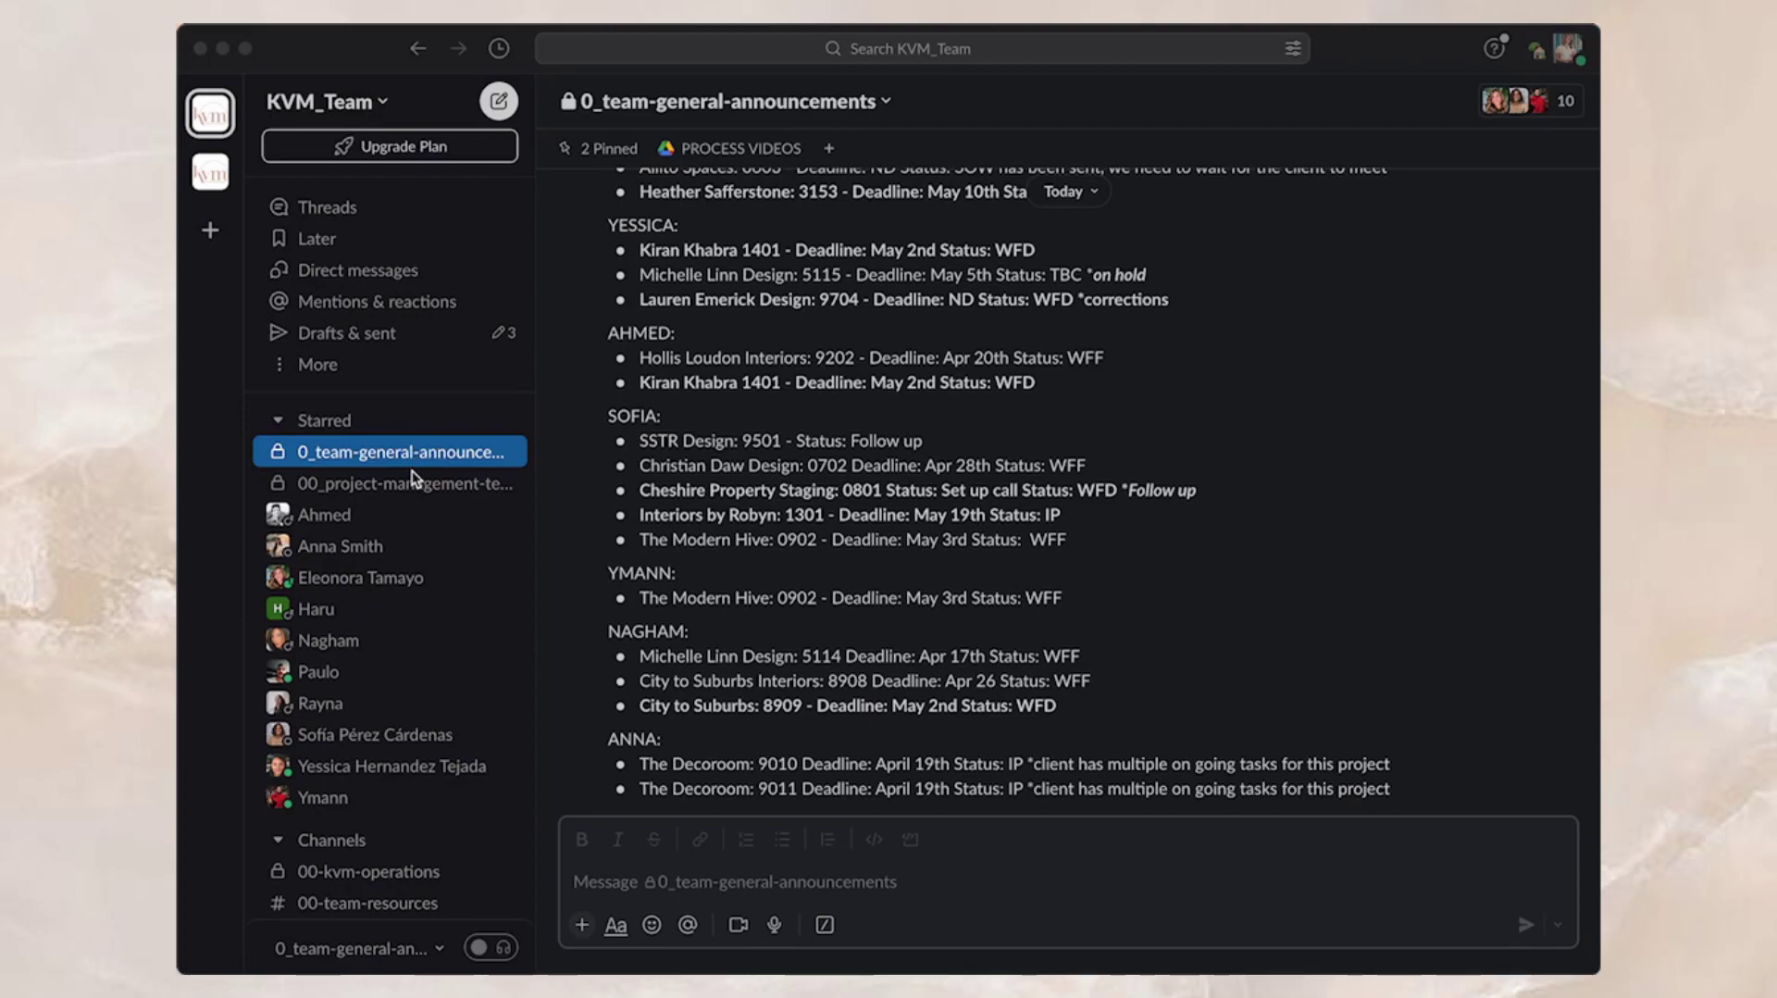
Look through the starred conversations and the full channel list of the KVM_Team workspace
scroll(404, 500, "down", 10)
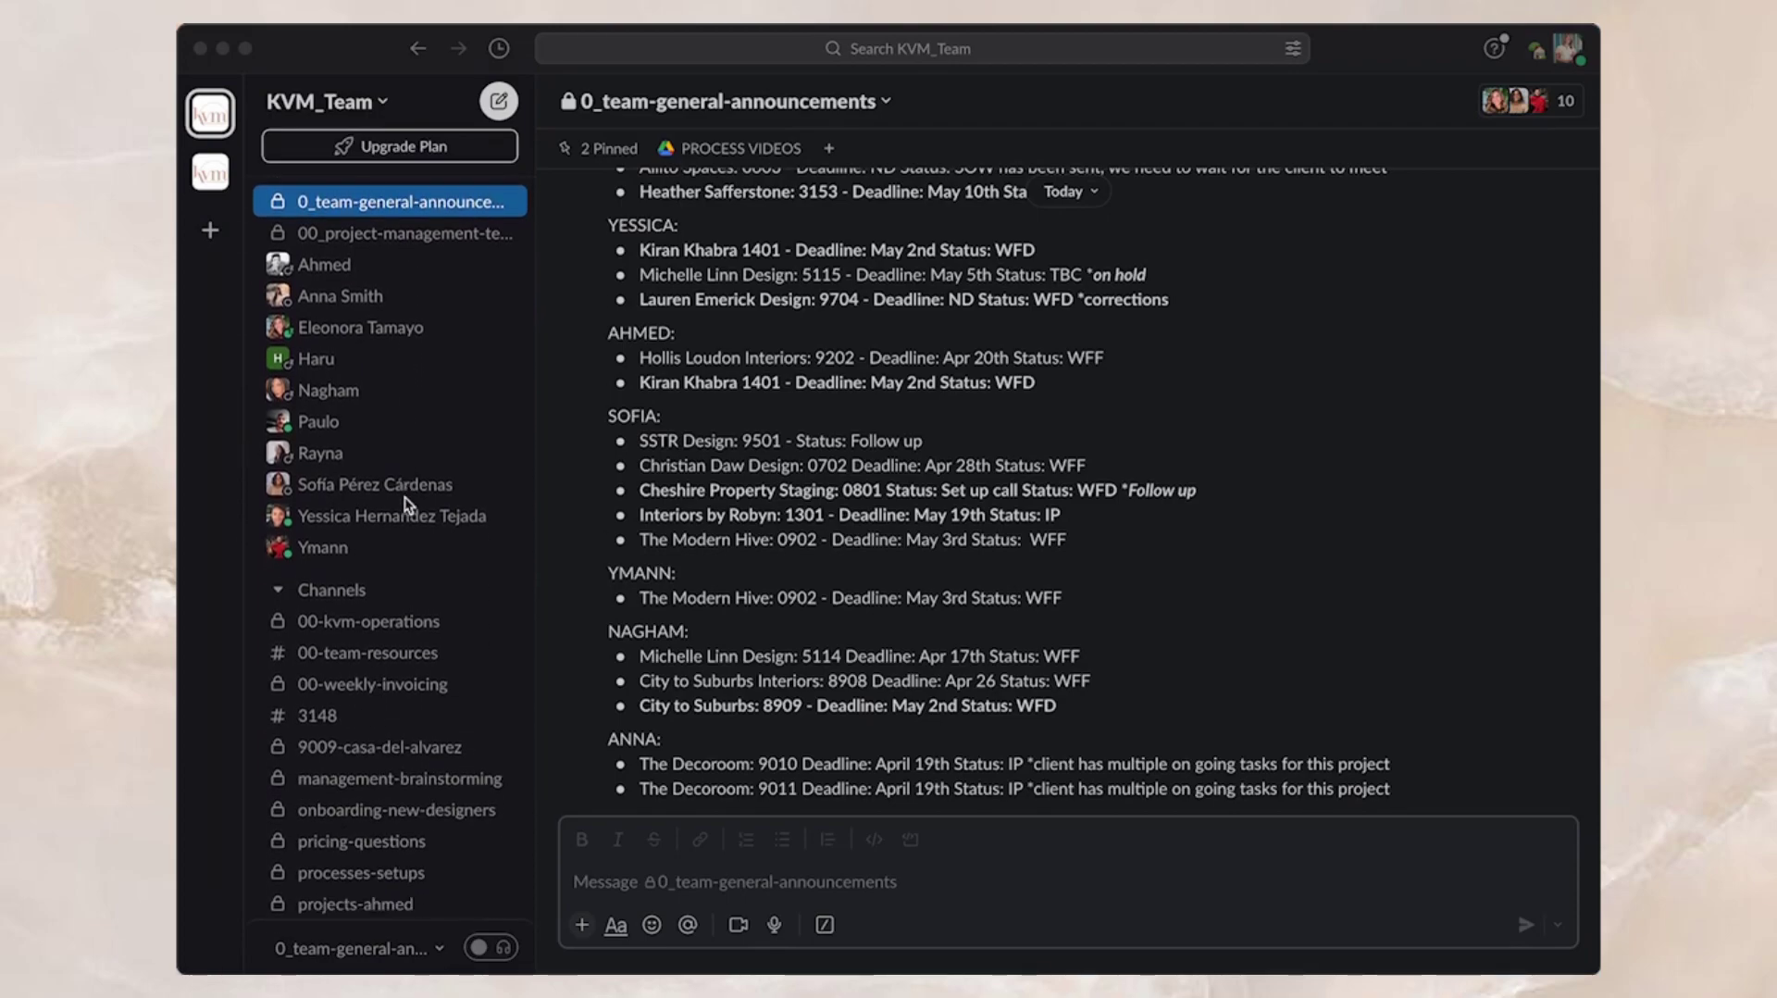
scroll(403, 497, "down", 1)
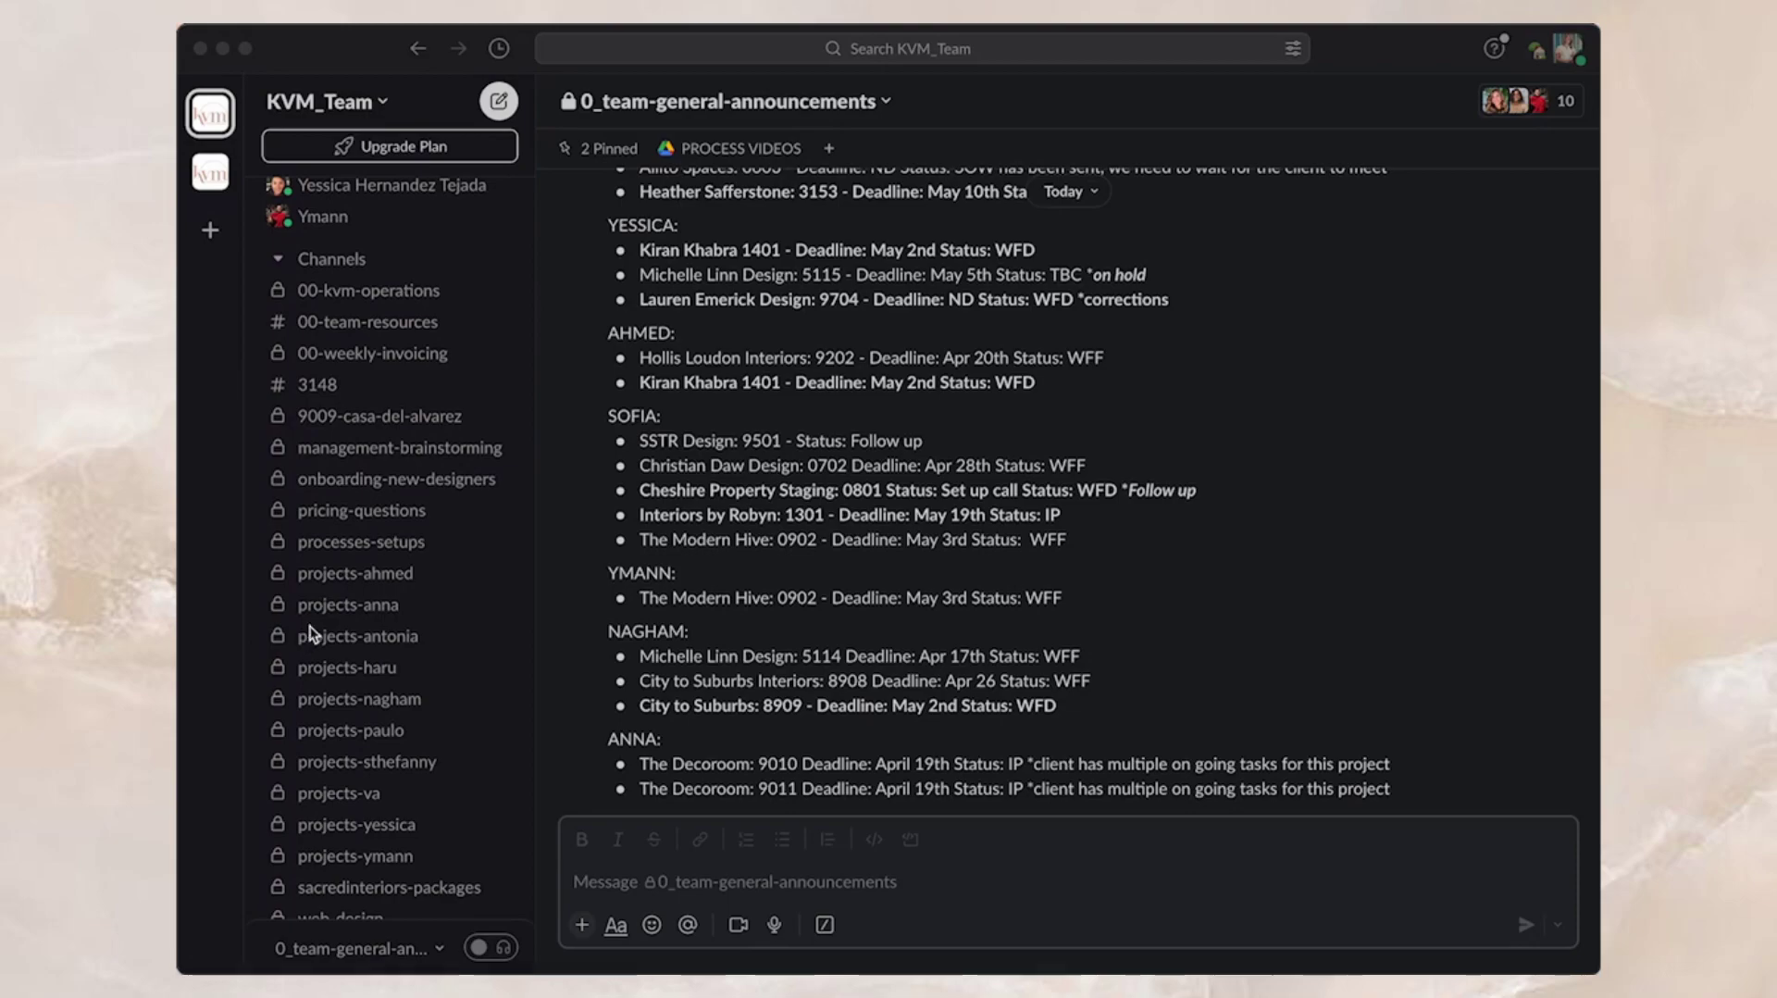
scroll(321, 796, "down", 2)
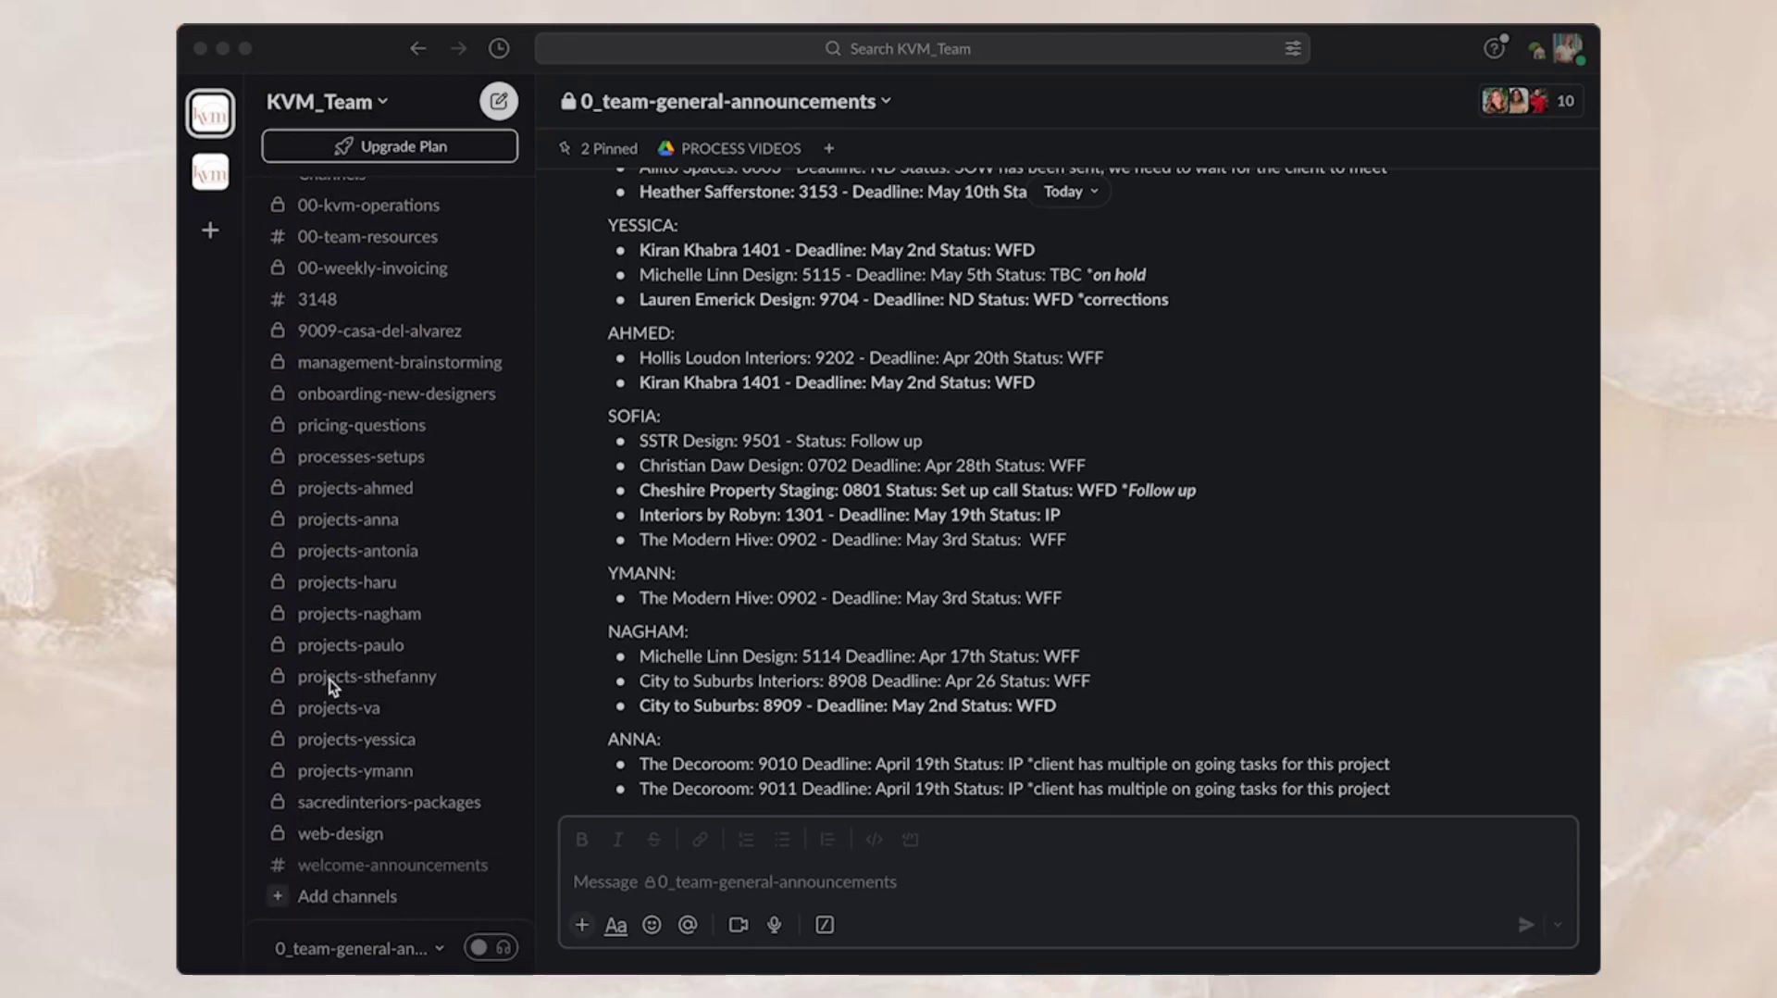
scroll(313, 625, "up", 2)
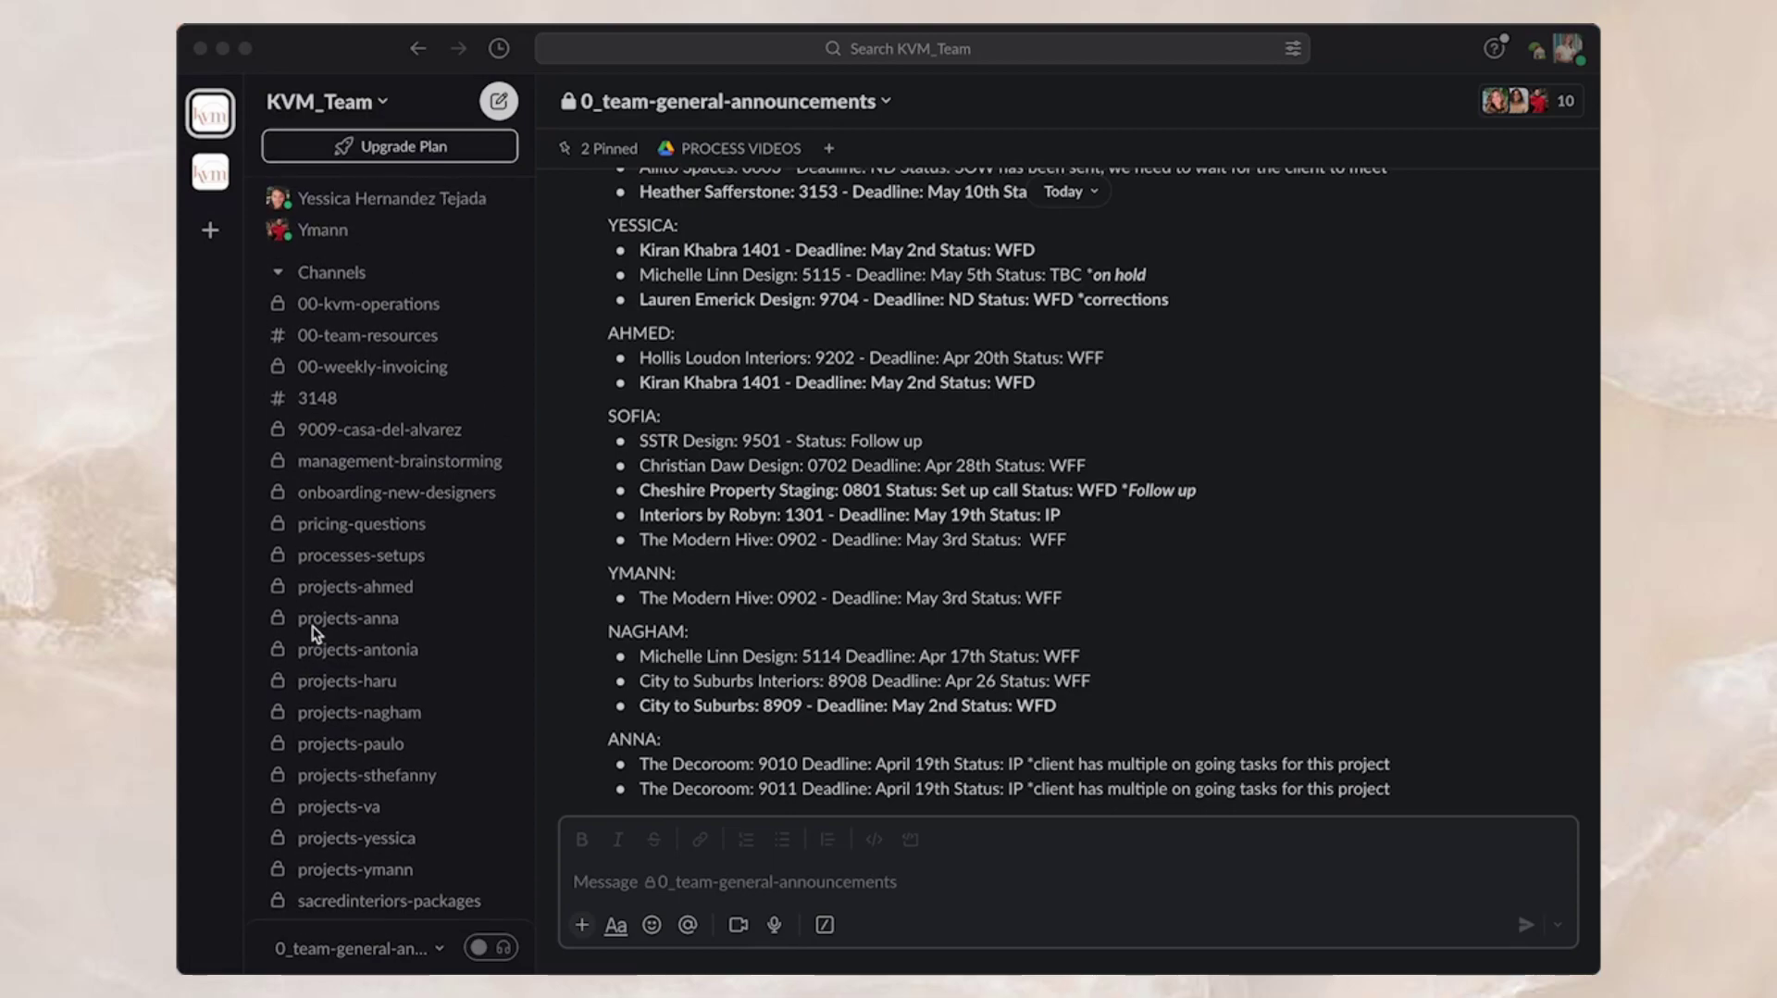
scroll(313, 626, "up", 2)
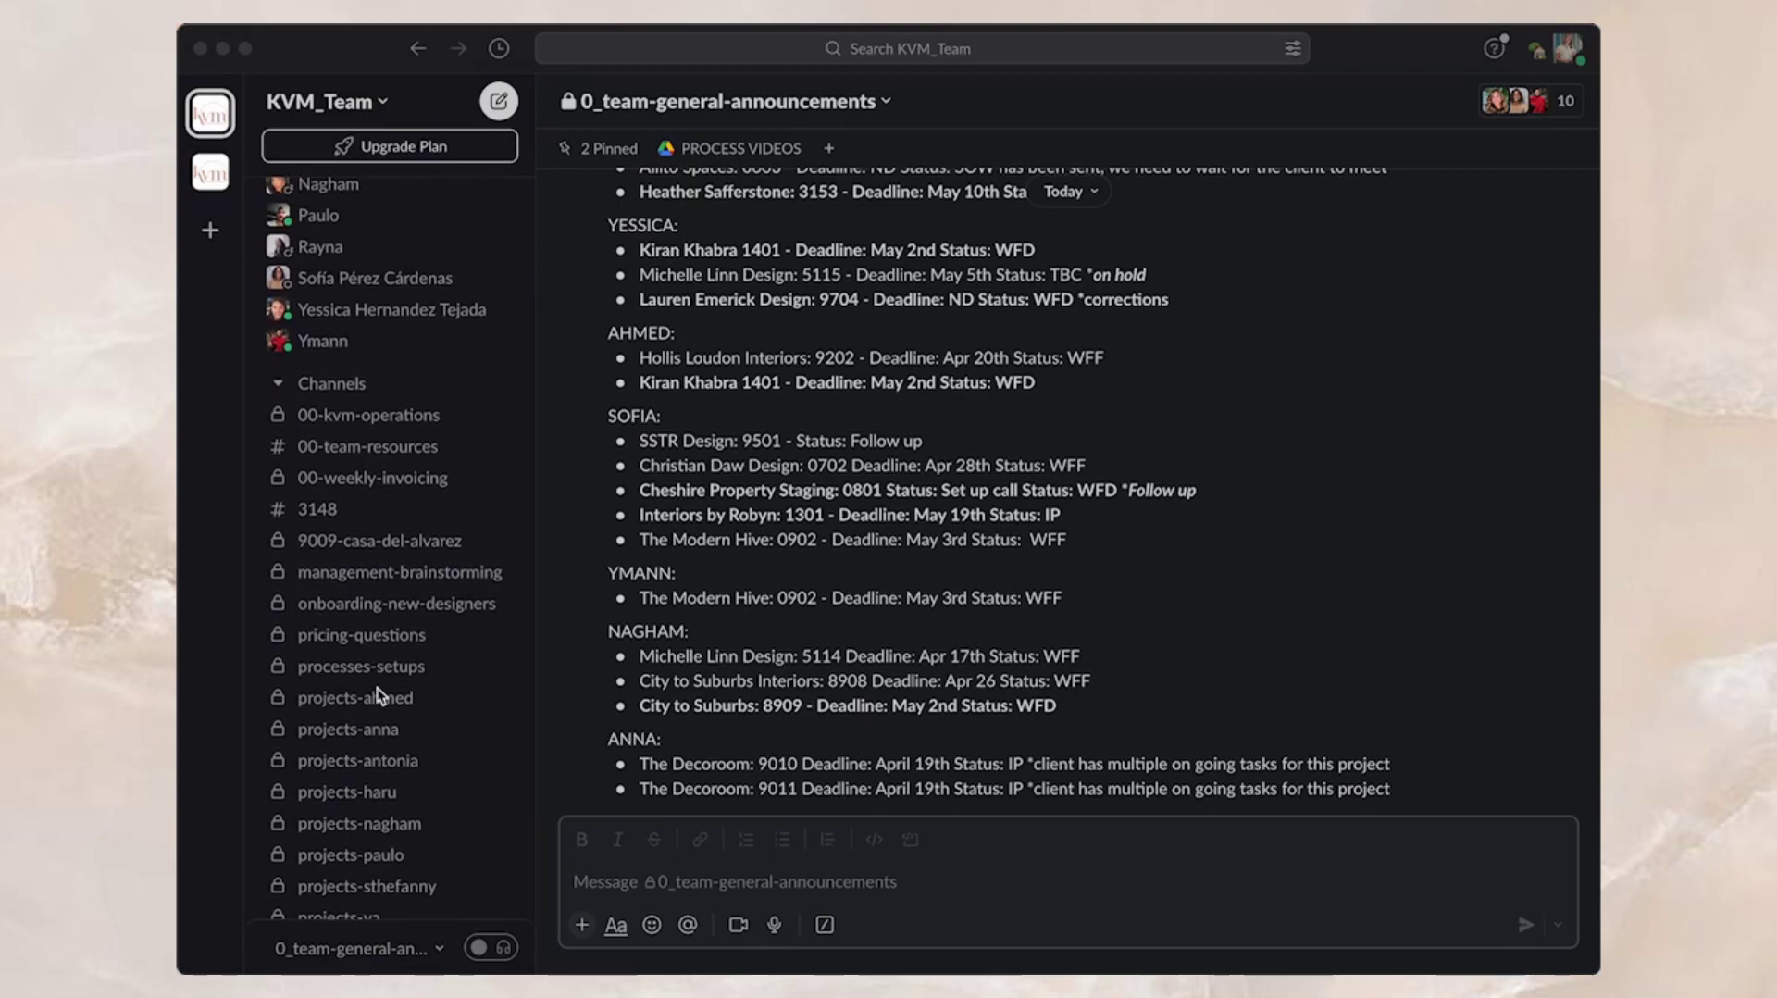
scroll(361, 748, "up", 8)
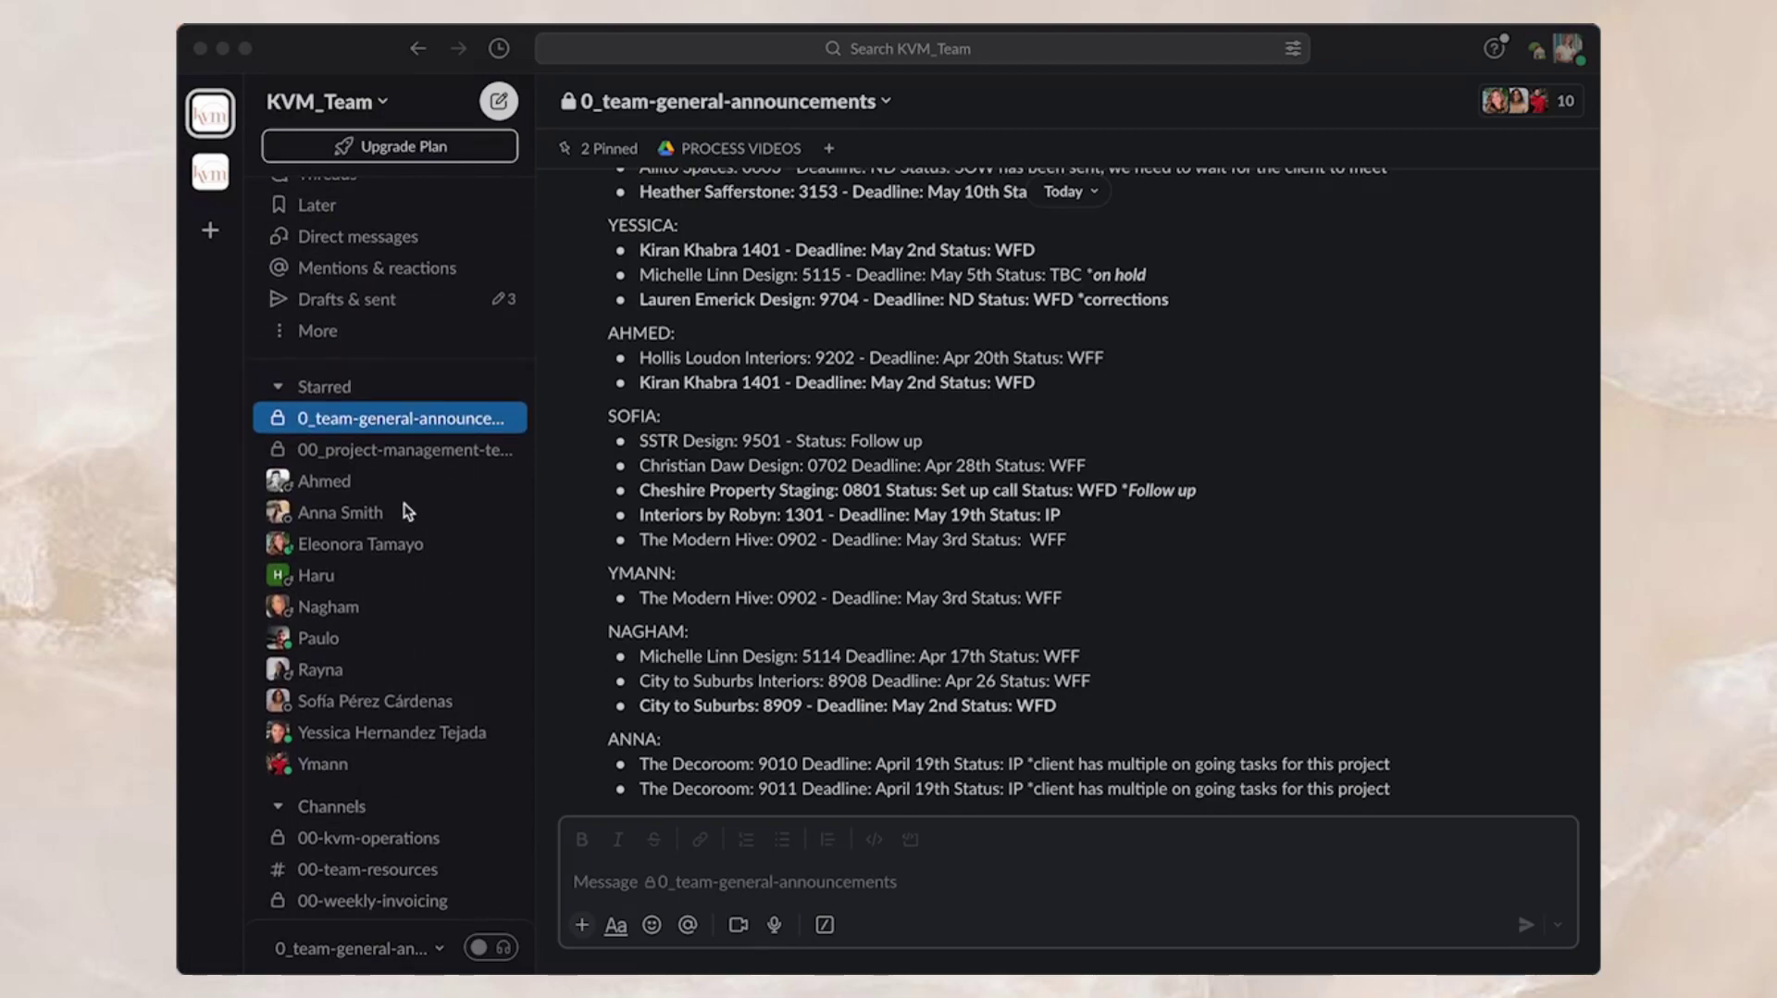
scroll(398, 442, "up", 1)
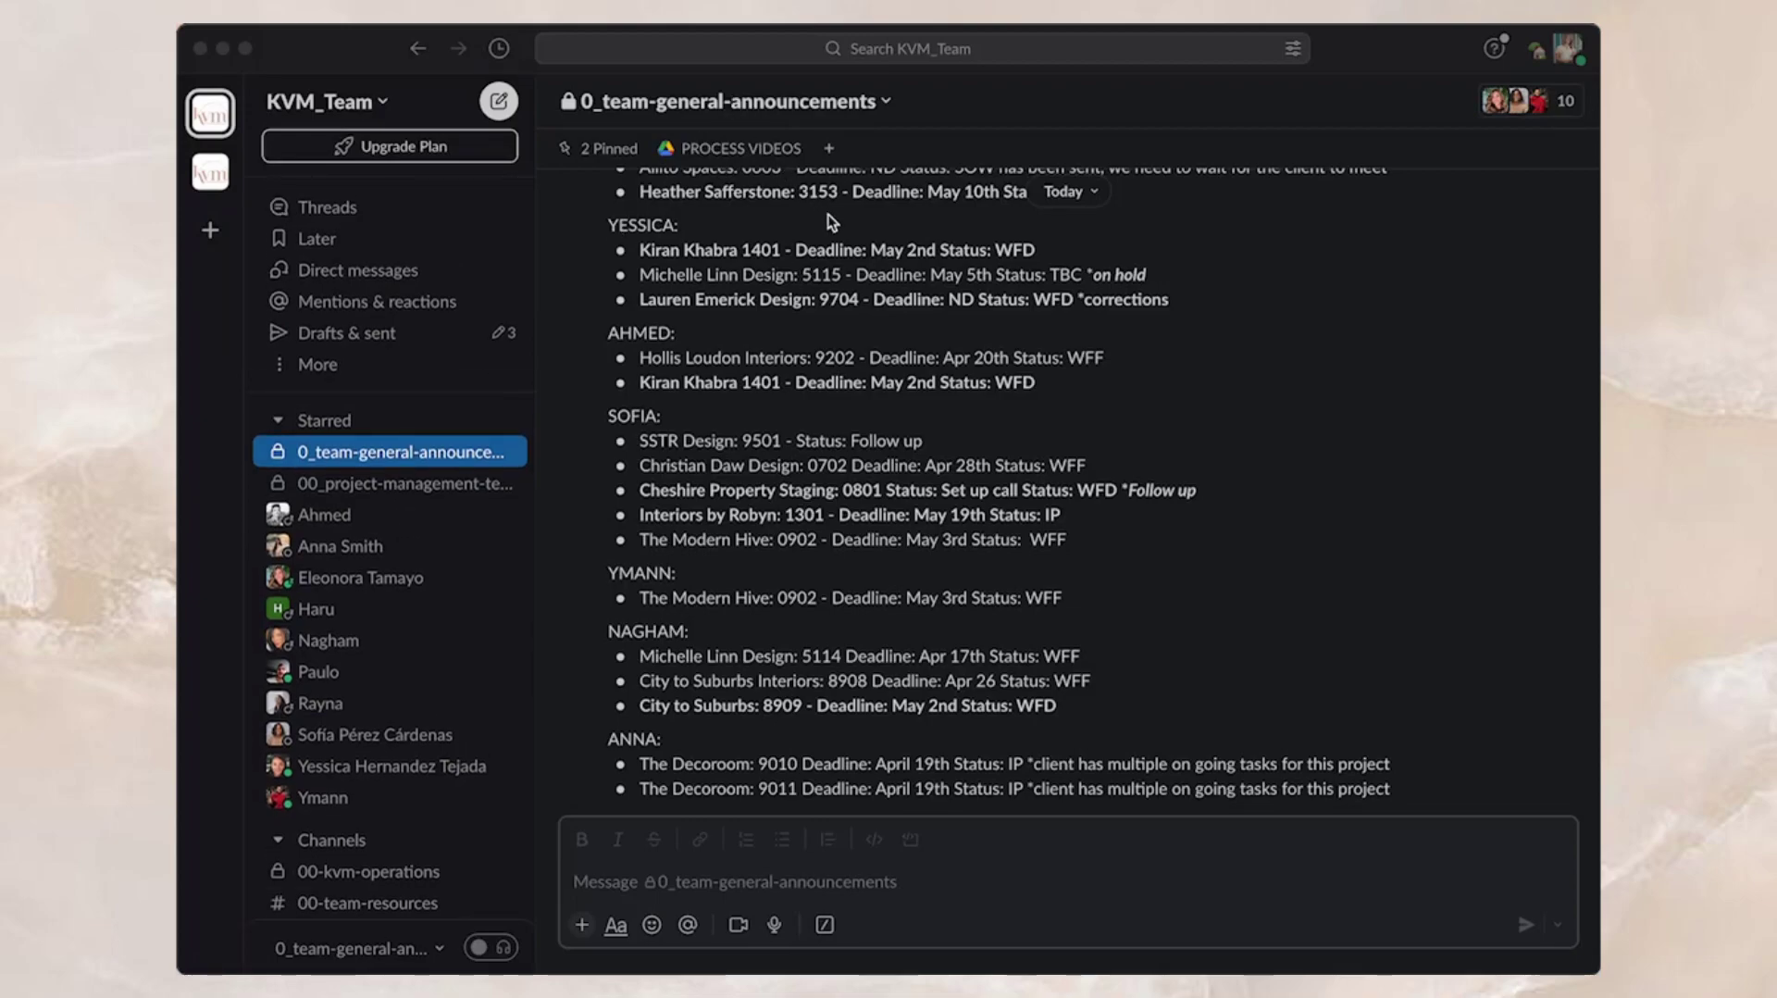
Read today's project status update in 0_team-general-announcements, from the status abbreviations to each designer's assignments
scroll(870, 337, "up", 4)
scroll(870, 343, "up", 4)
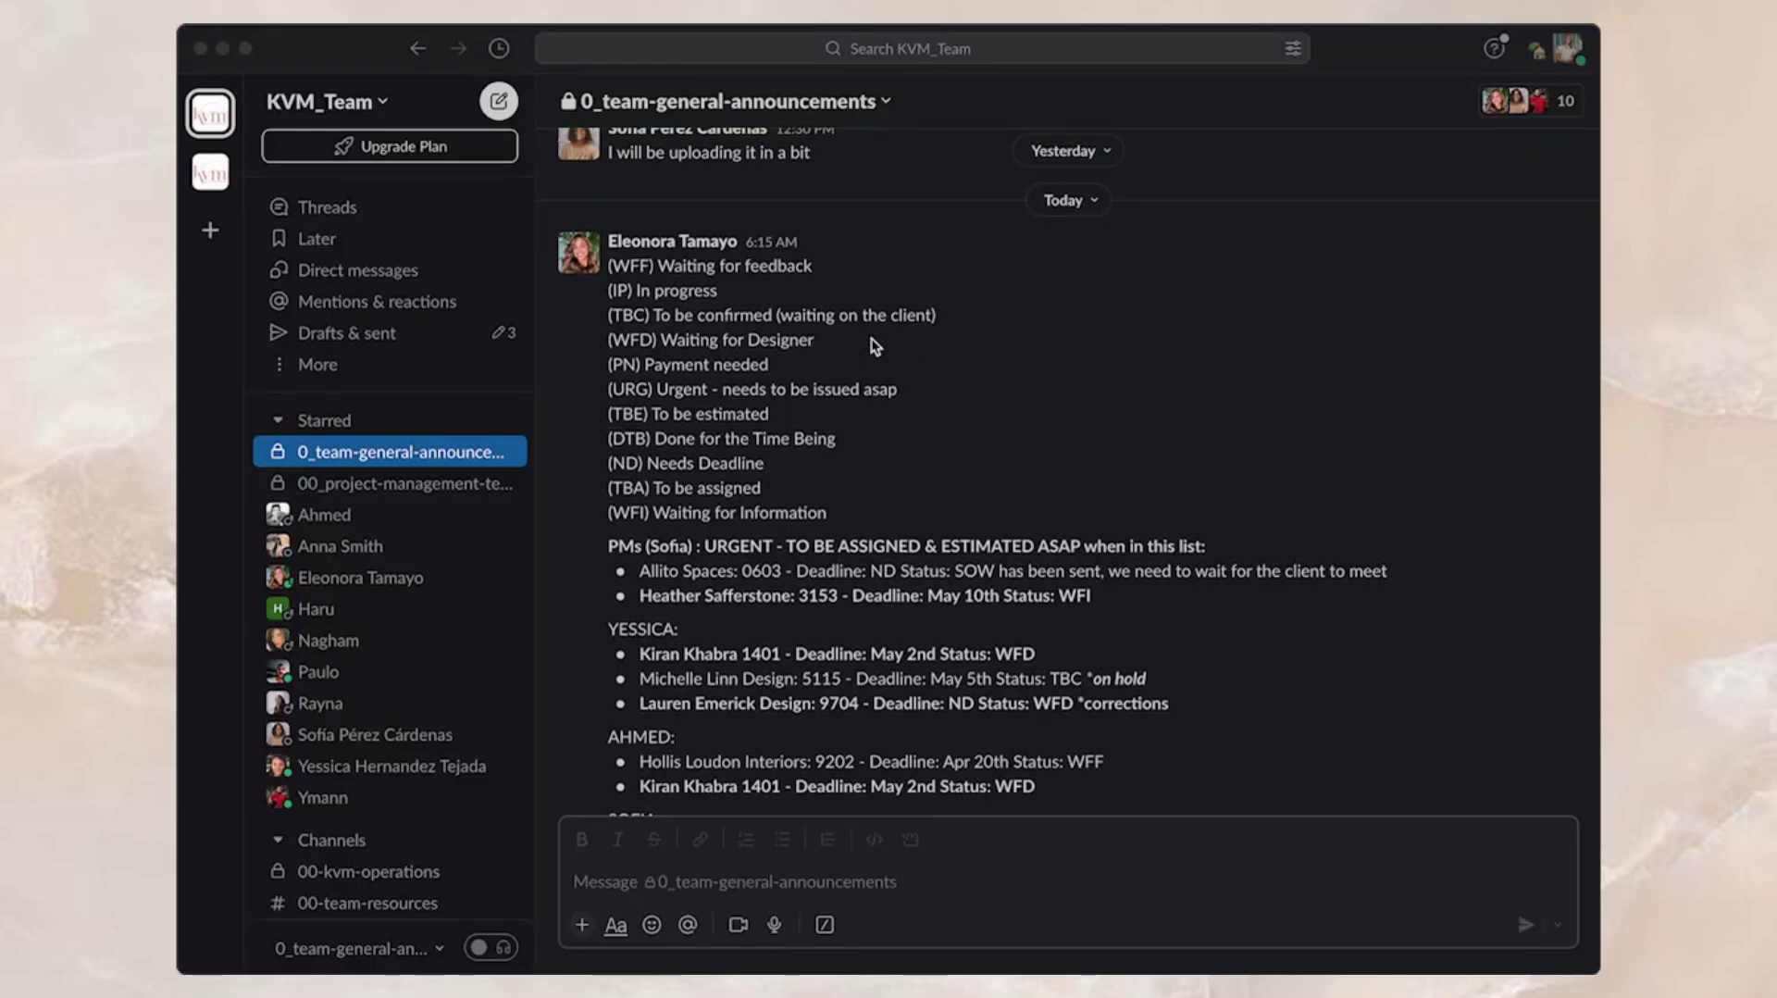
scroll(871, 340, "down", 1)
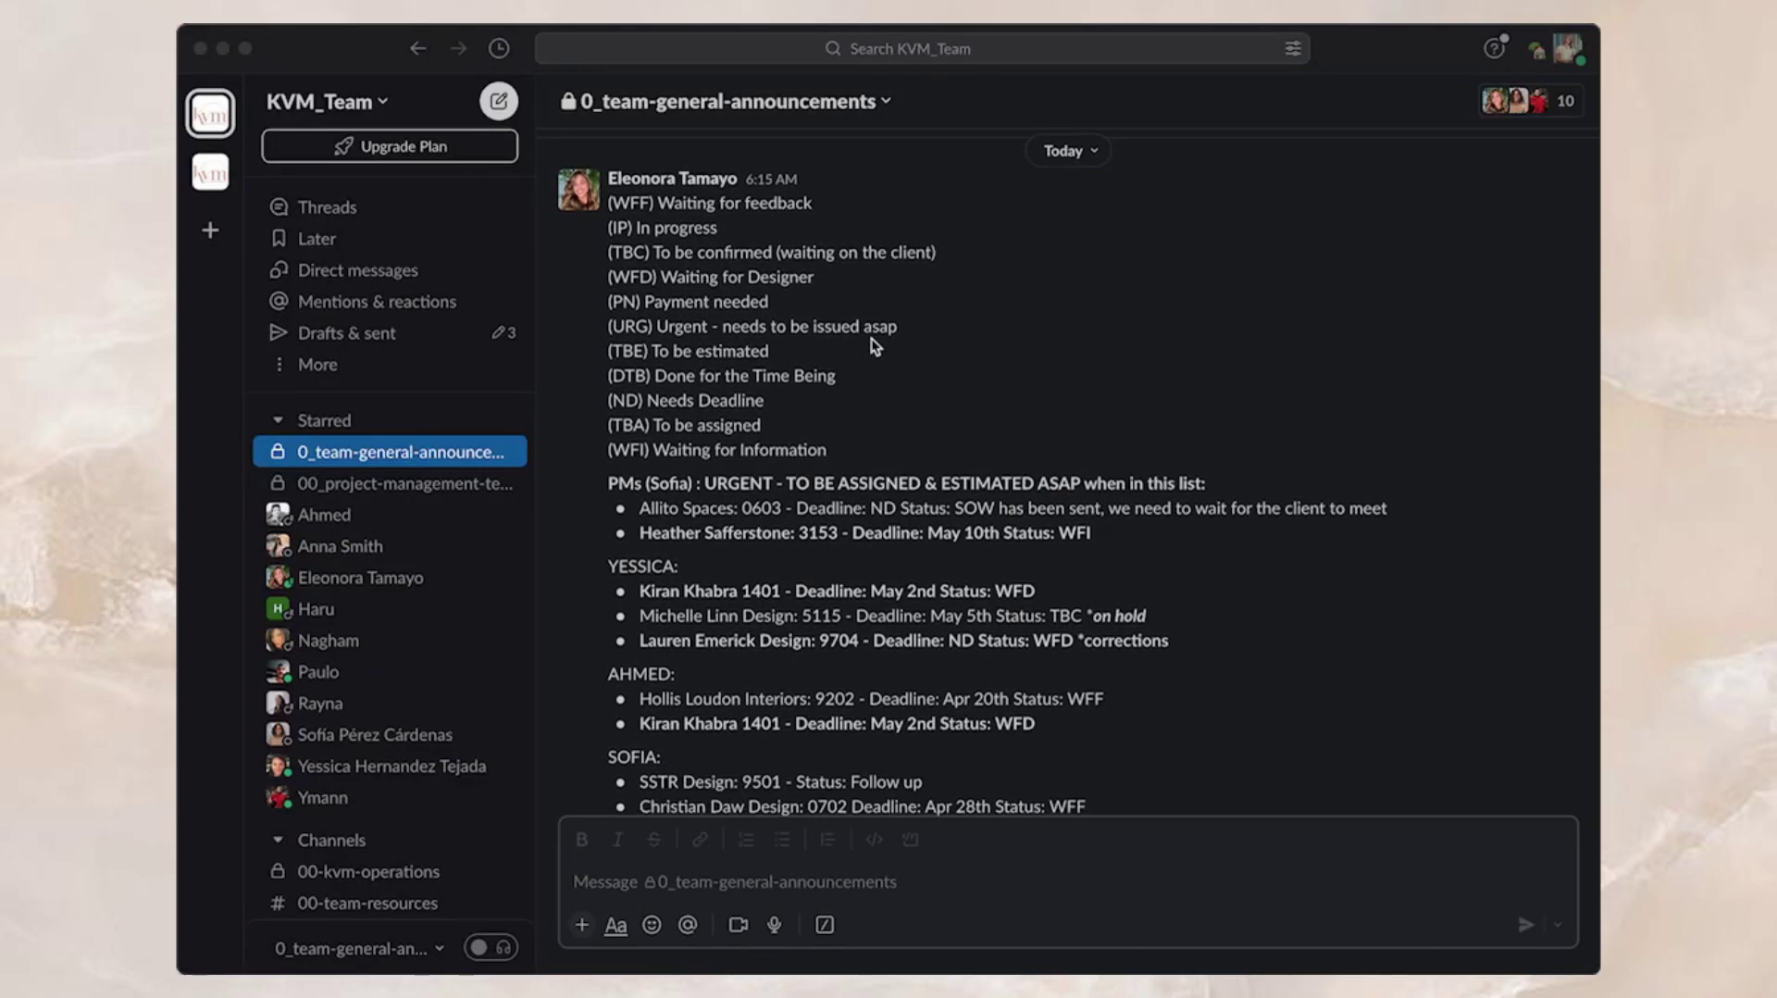
scroll(870, 336, "down", 4)
scroll(870, 337, "down", 5)
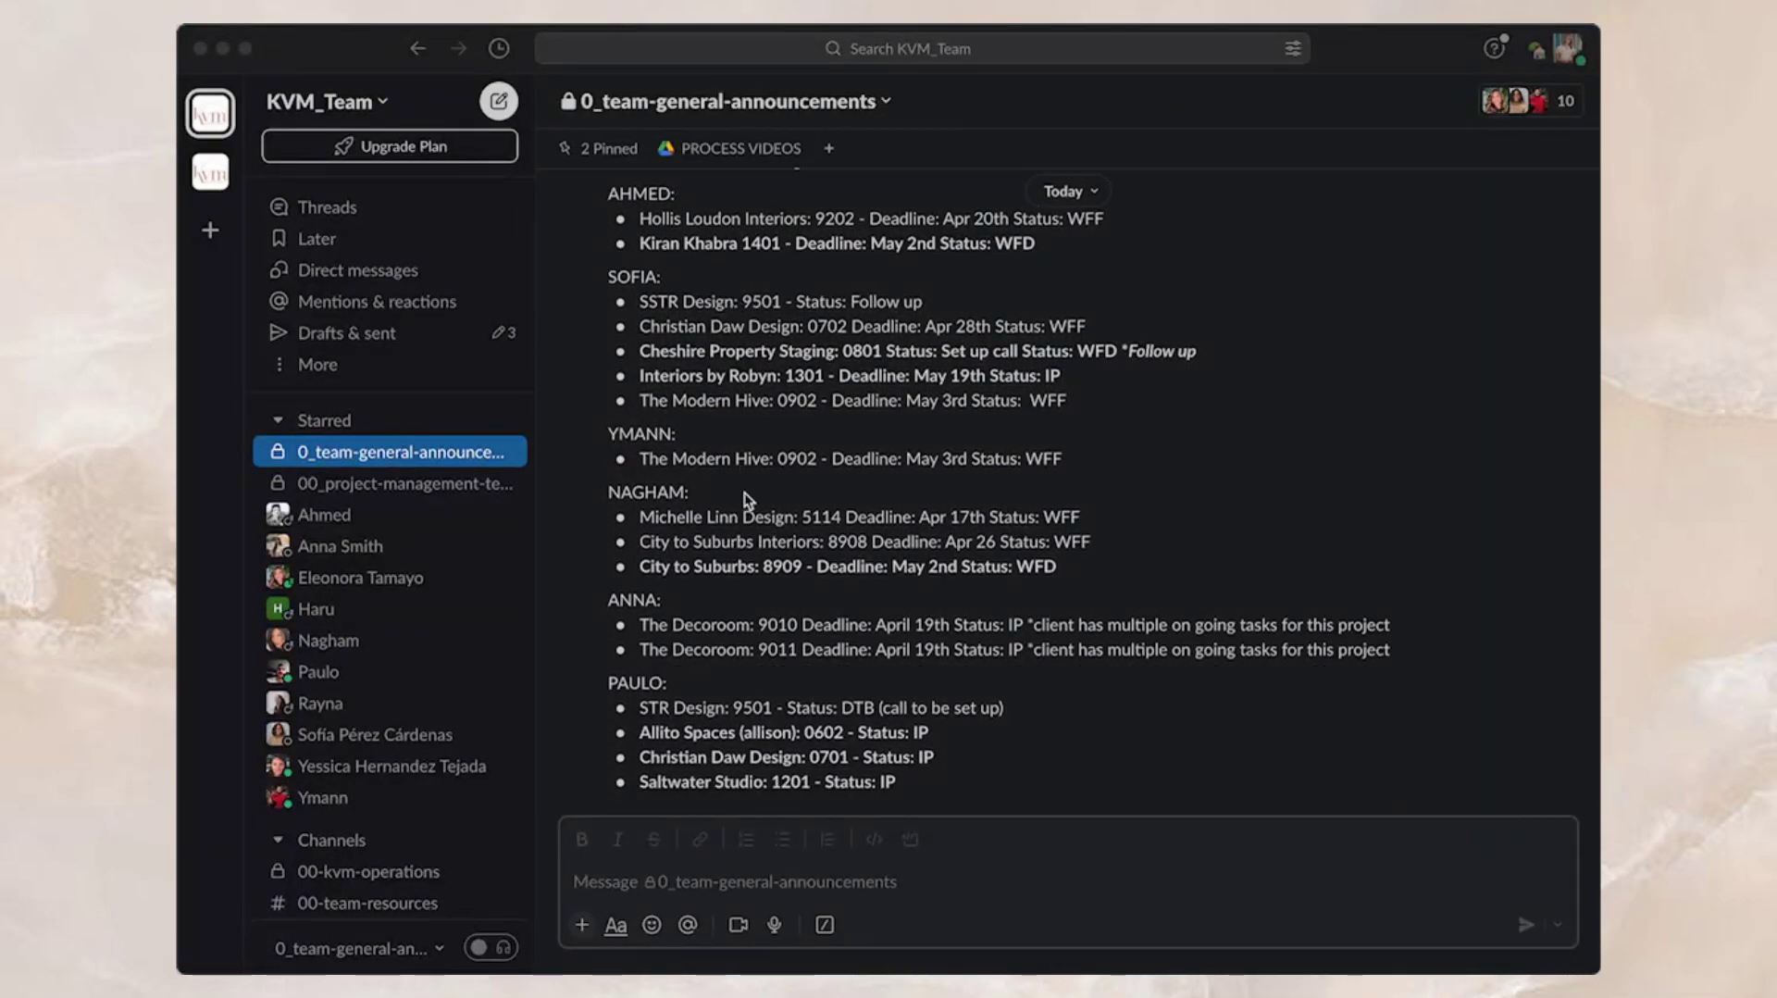
left_click(831, 507)
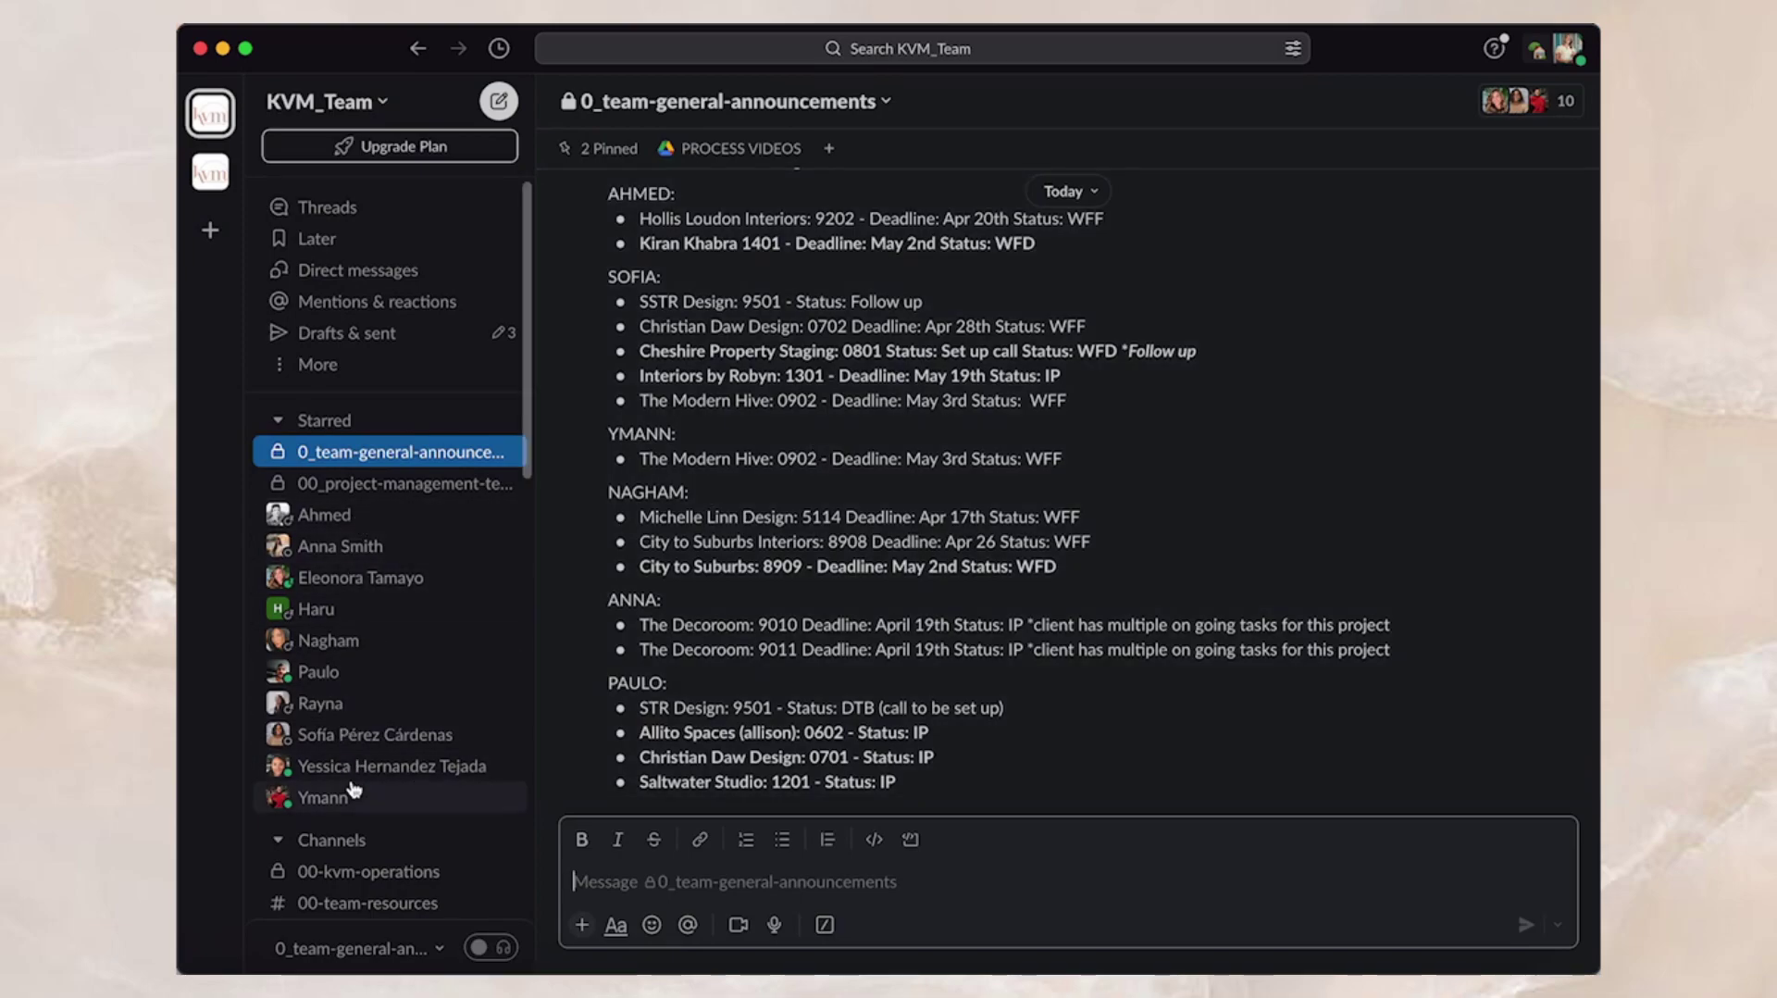
scroll(352, 788, "down", 8)
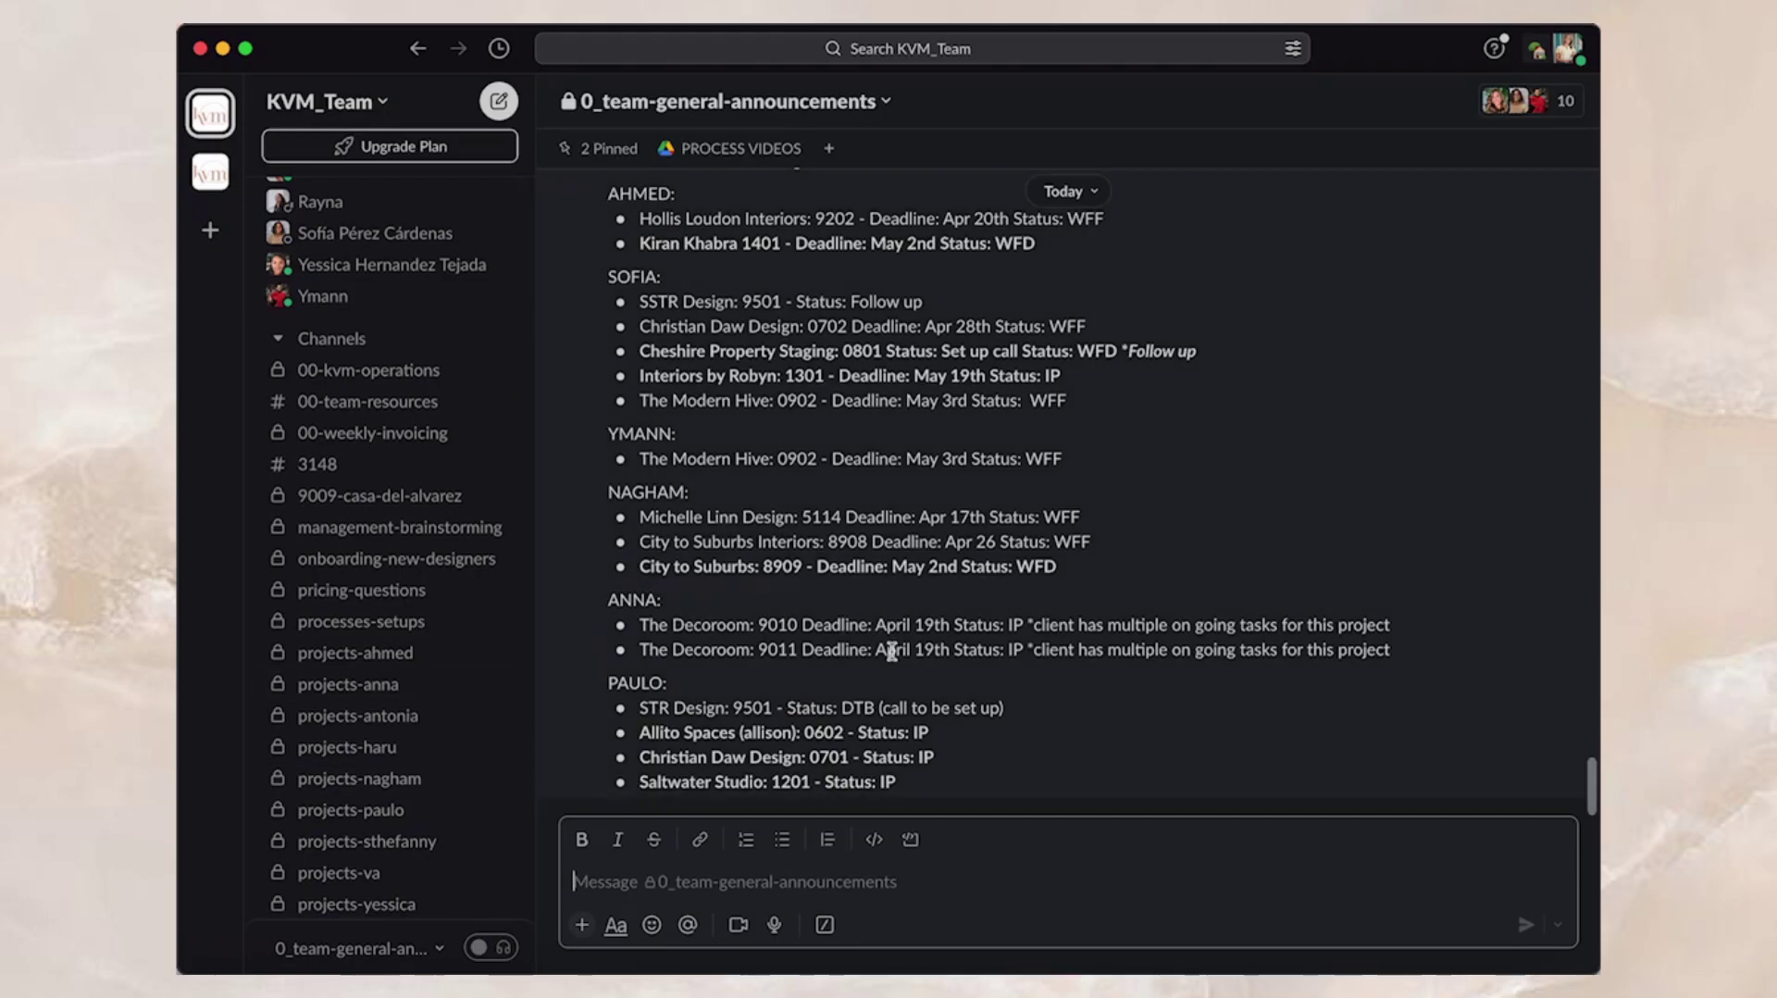
scroll(891, 650, "up", 2)
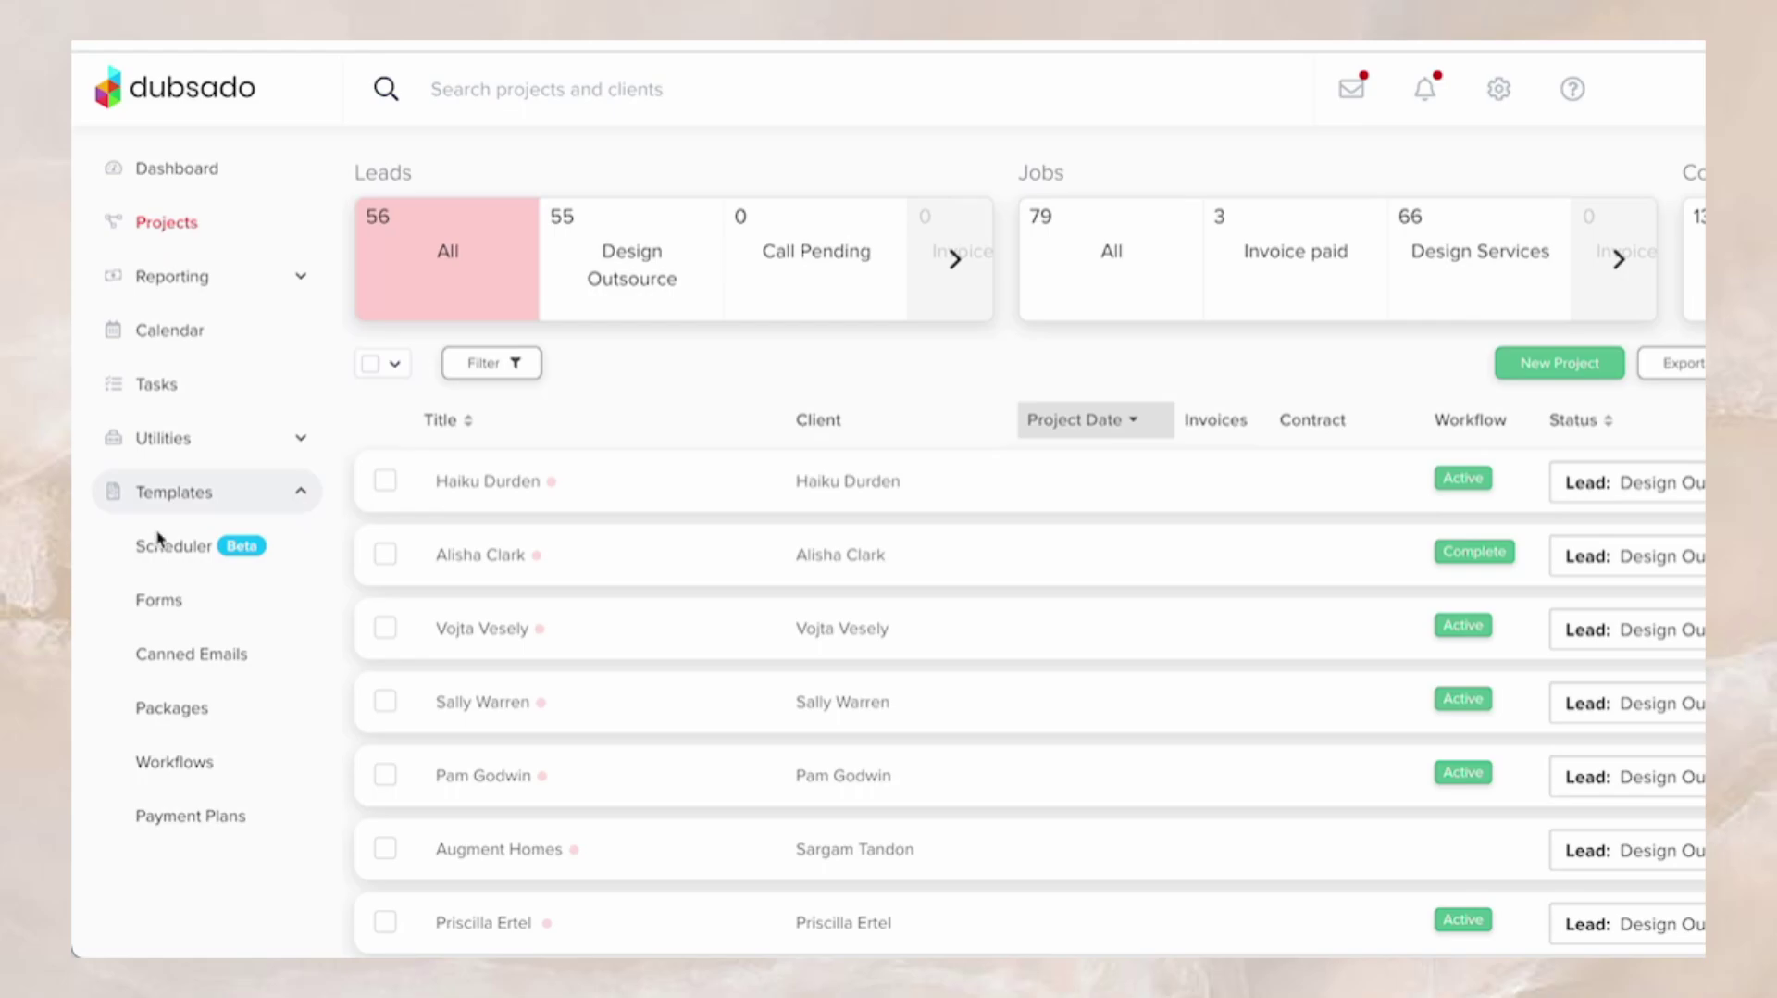
Review the whole list of leads in the projects overview, including their workflow states
scroll(560, 661, "down", 5)
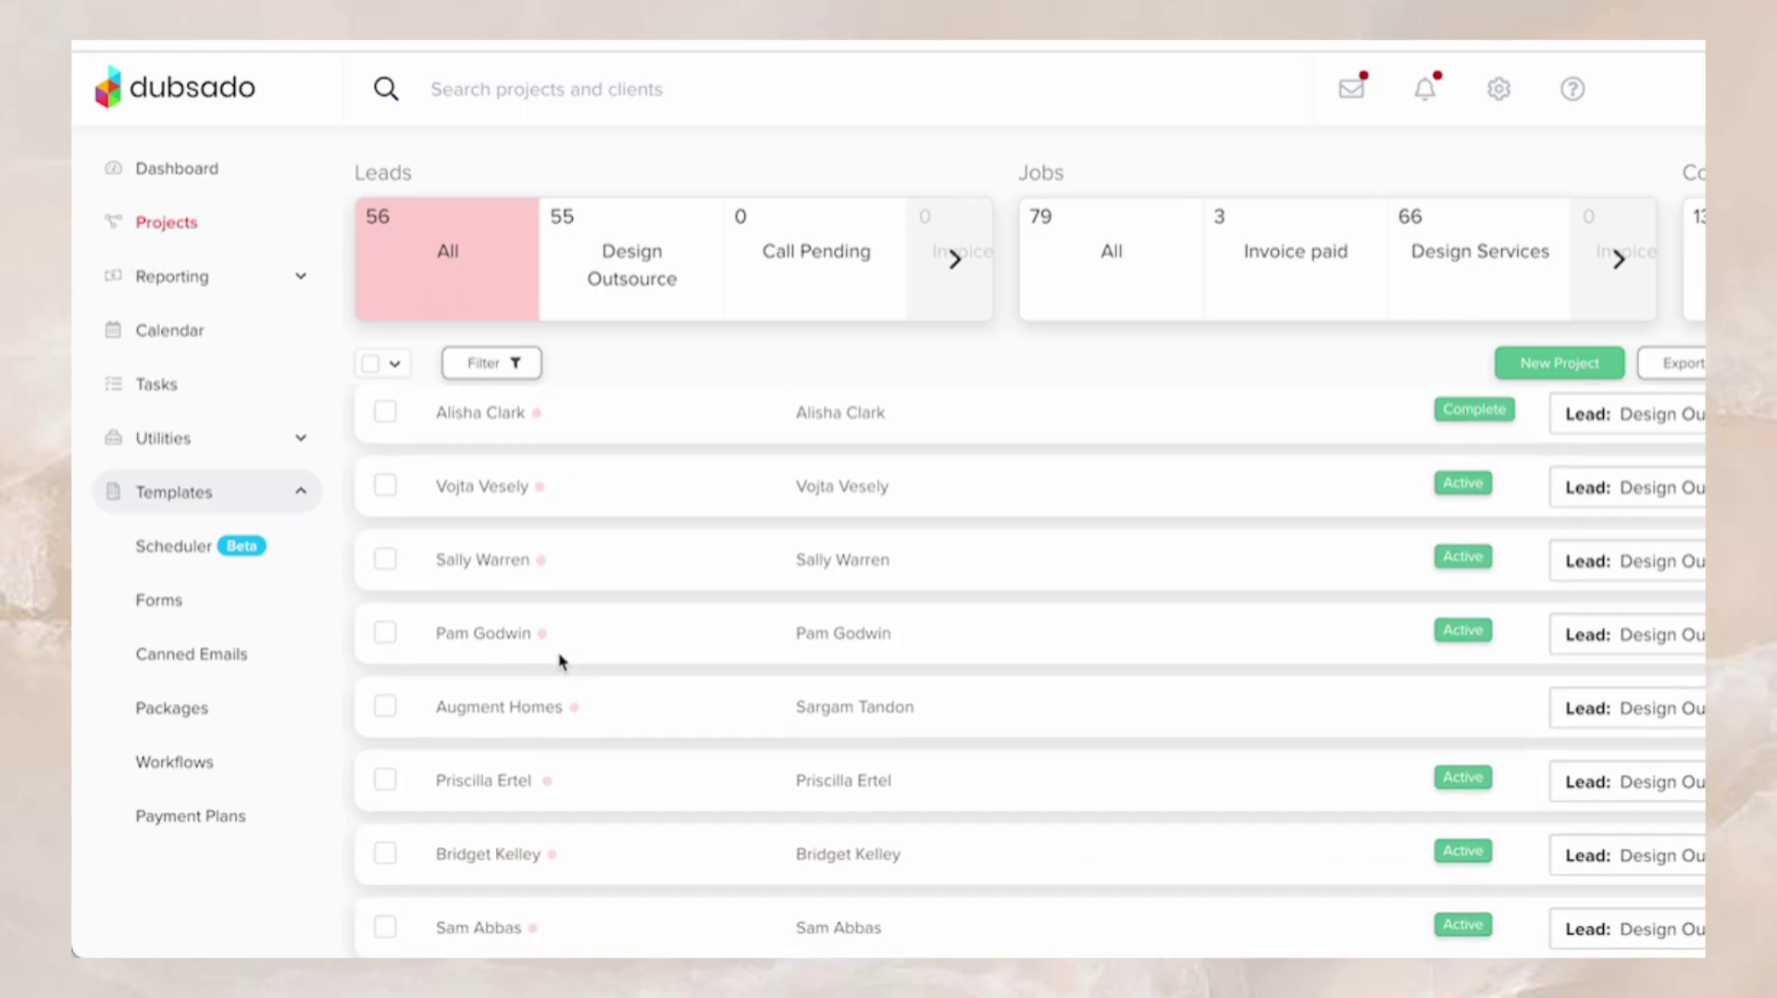
scroll(560, 661, "down", 8)
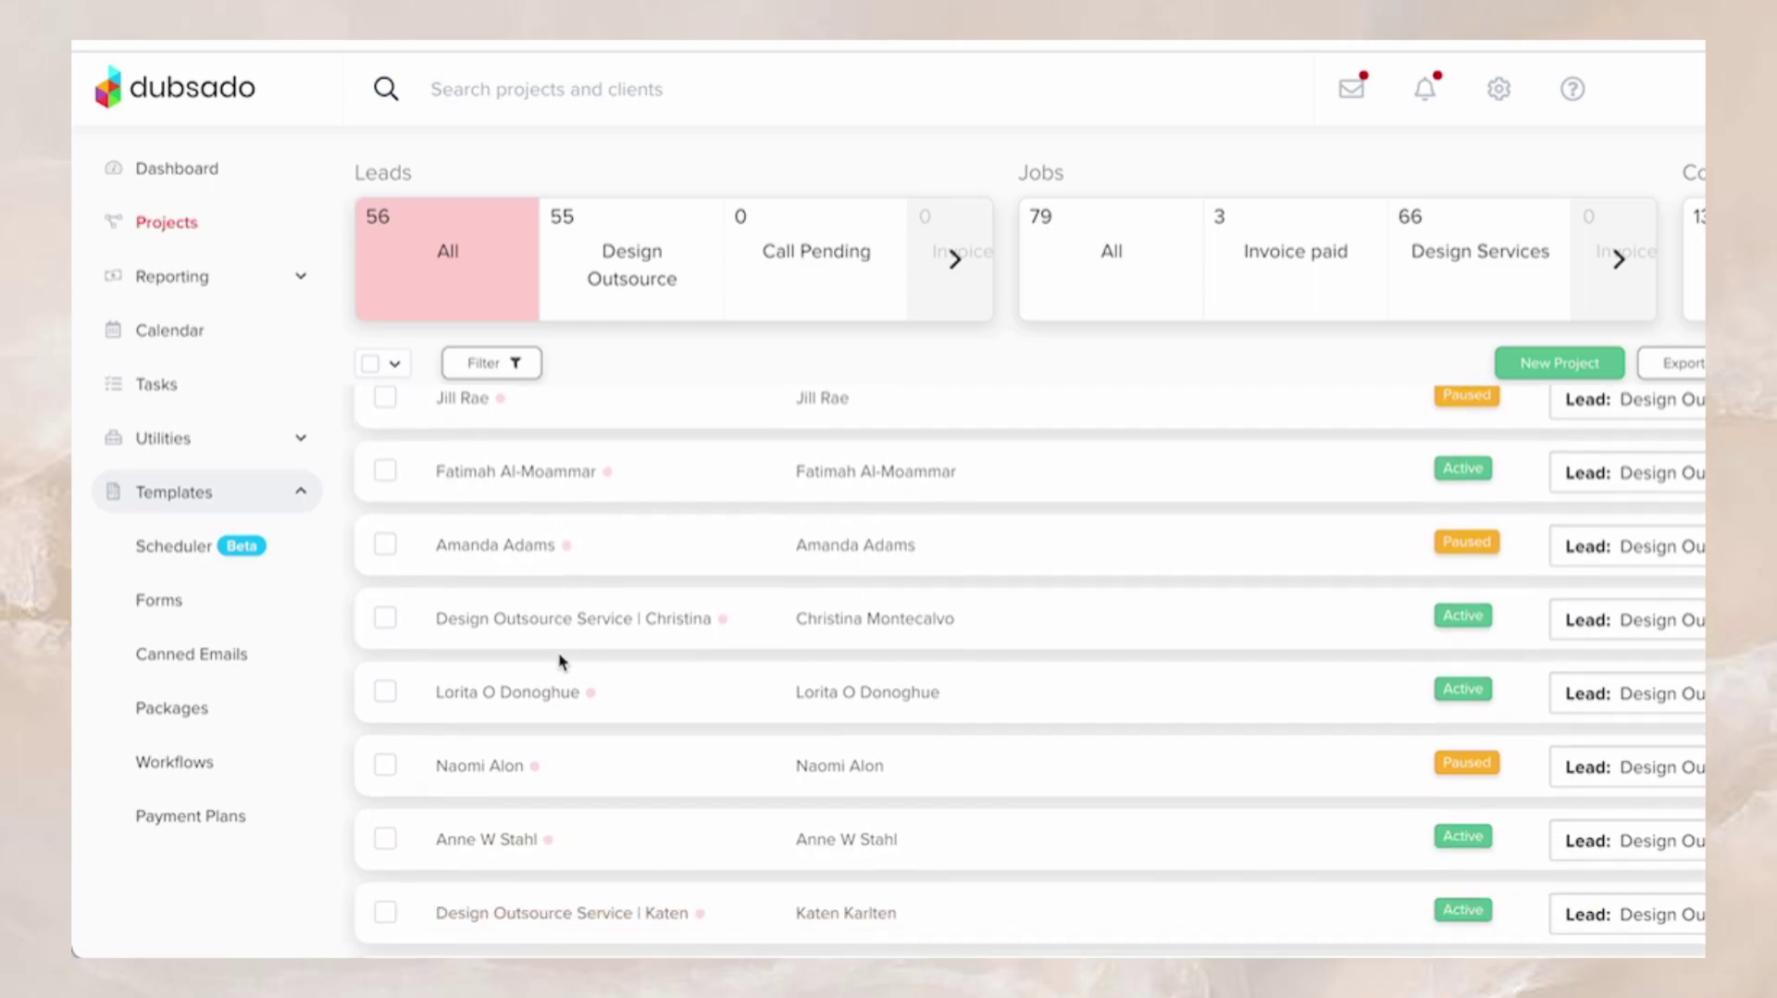
scroll(560, 660, "down", 2)
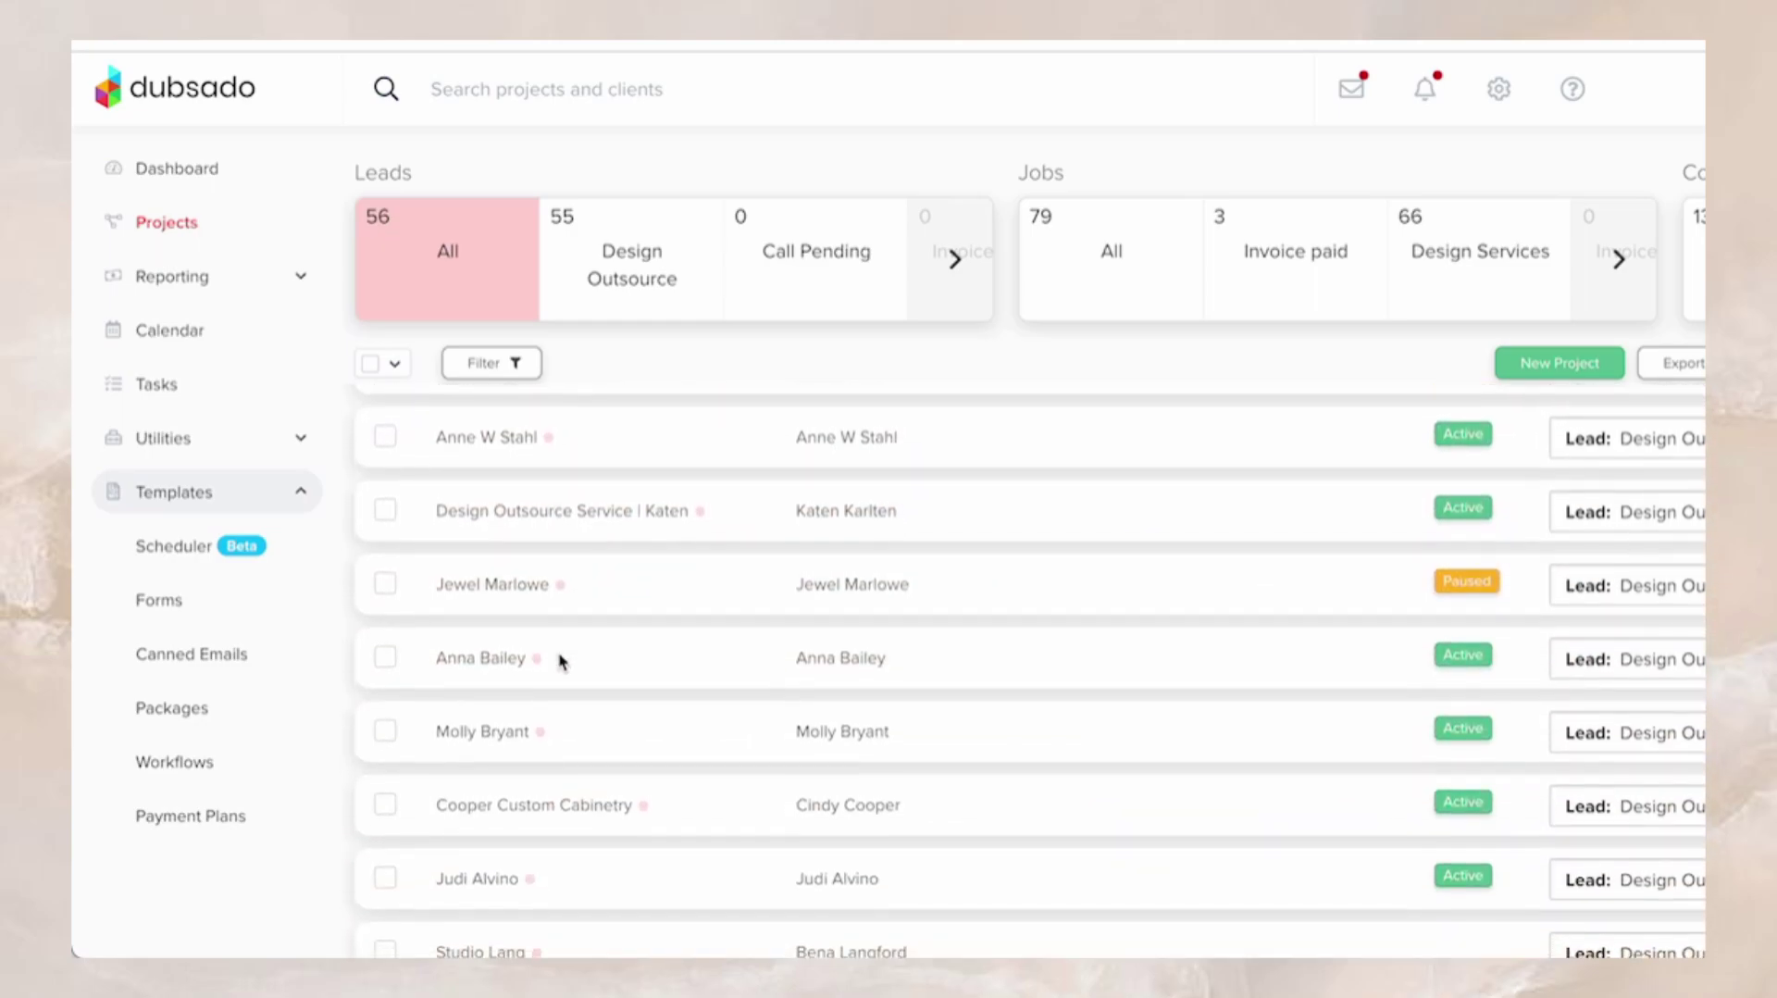
scroll(560, 661, "down", 5)
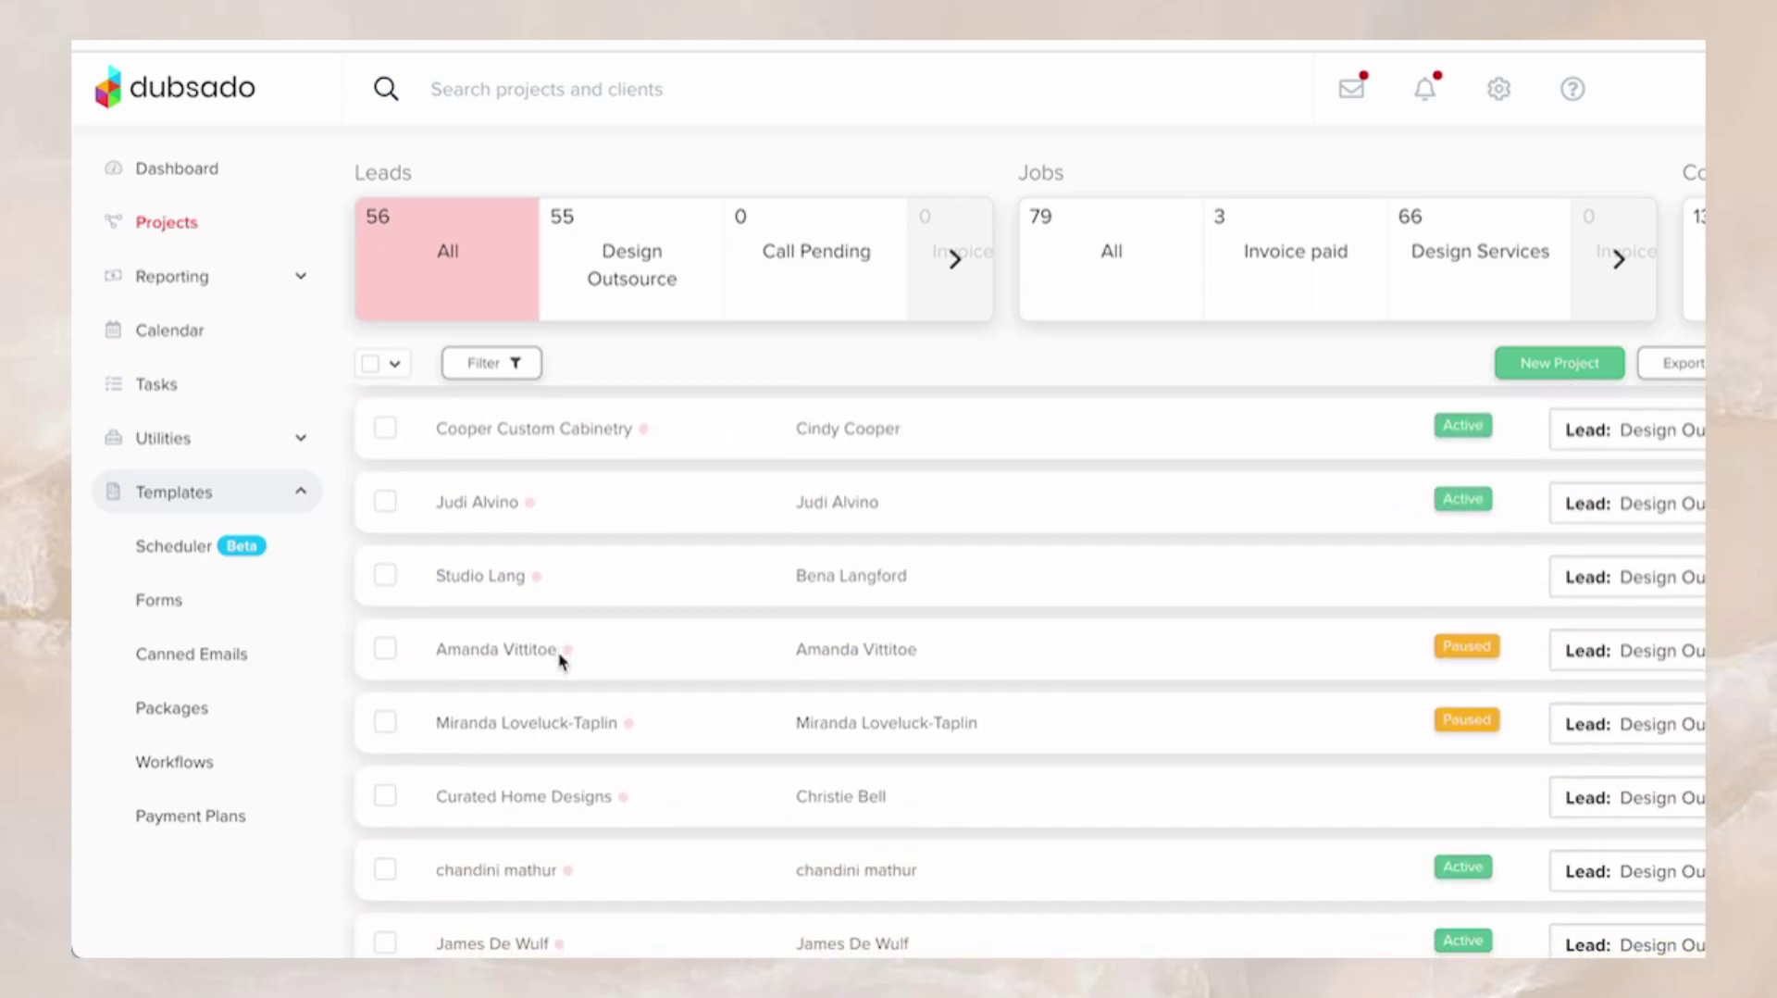
scroll(560, 661, "down", 2)
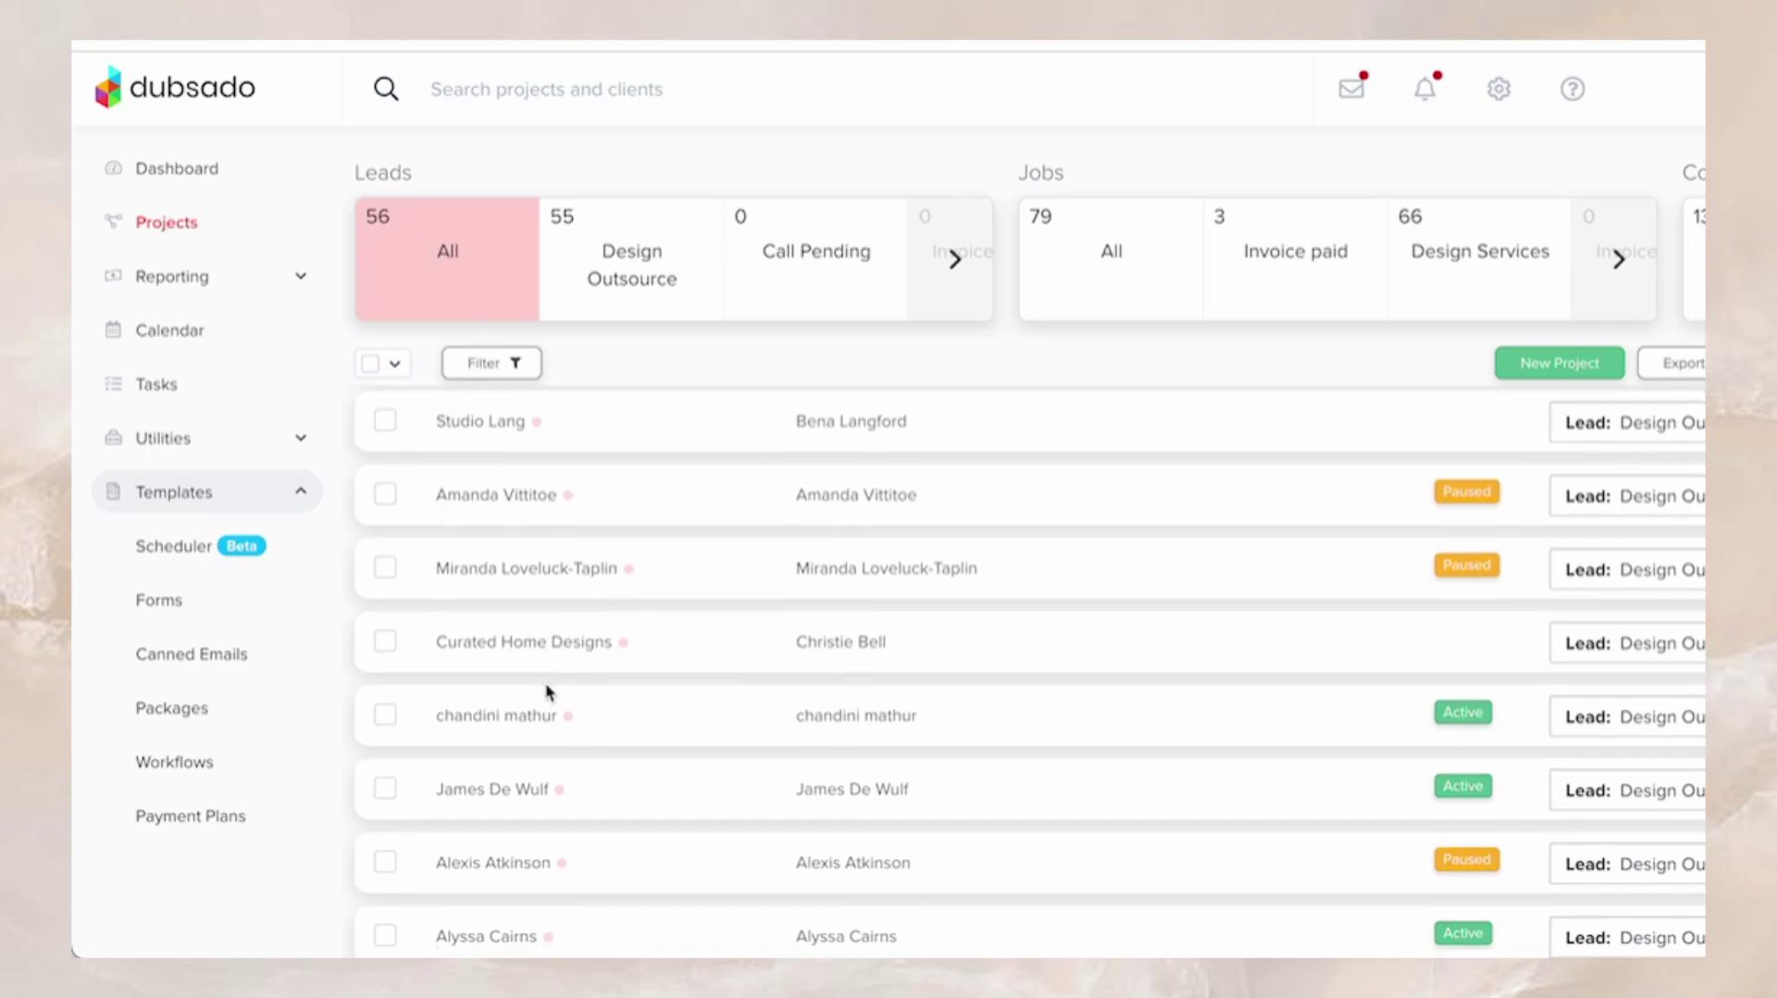
scroll(557, 703, "down", 4)
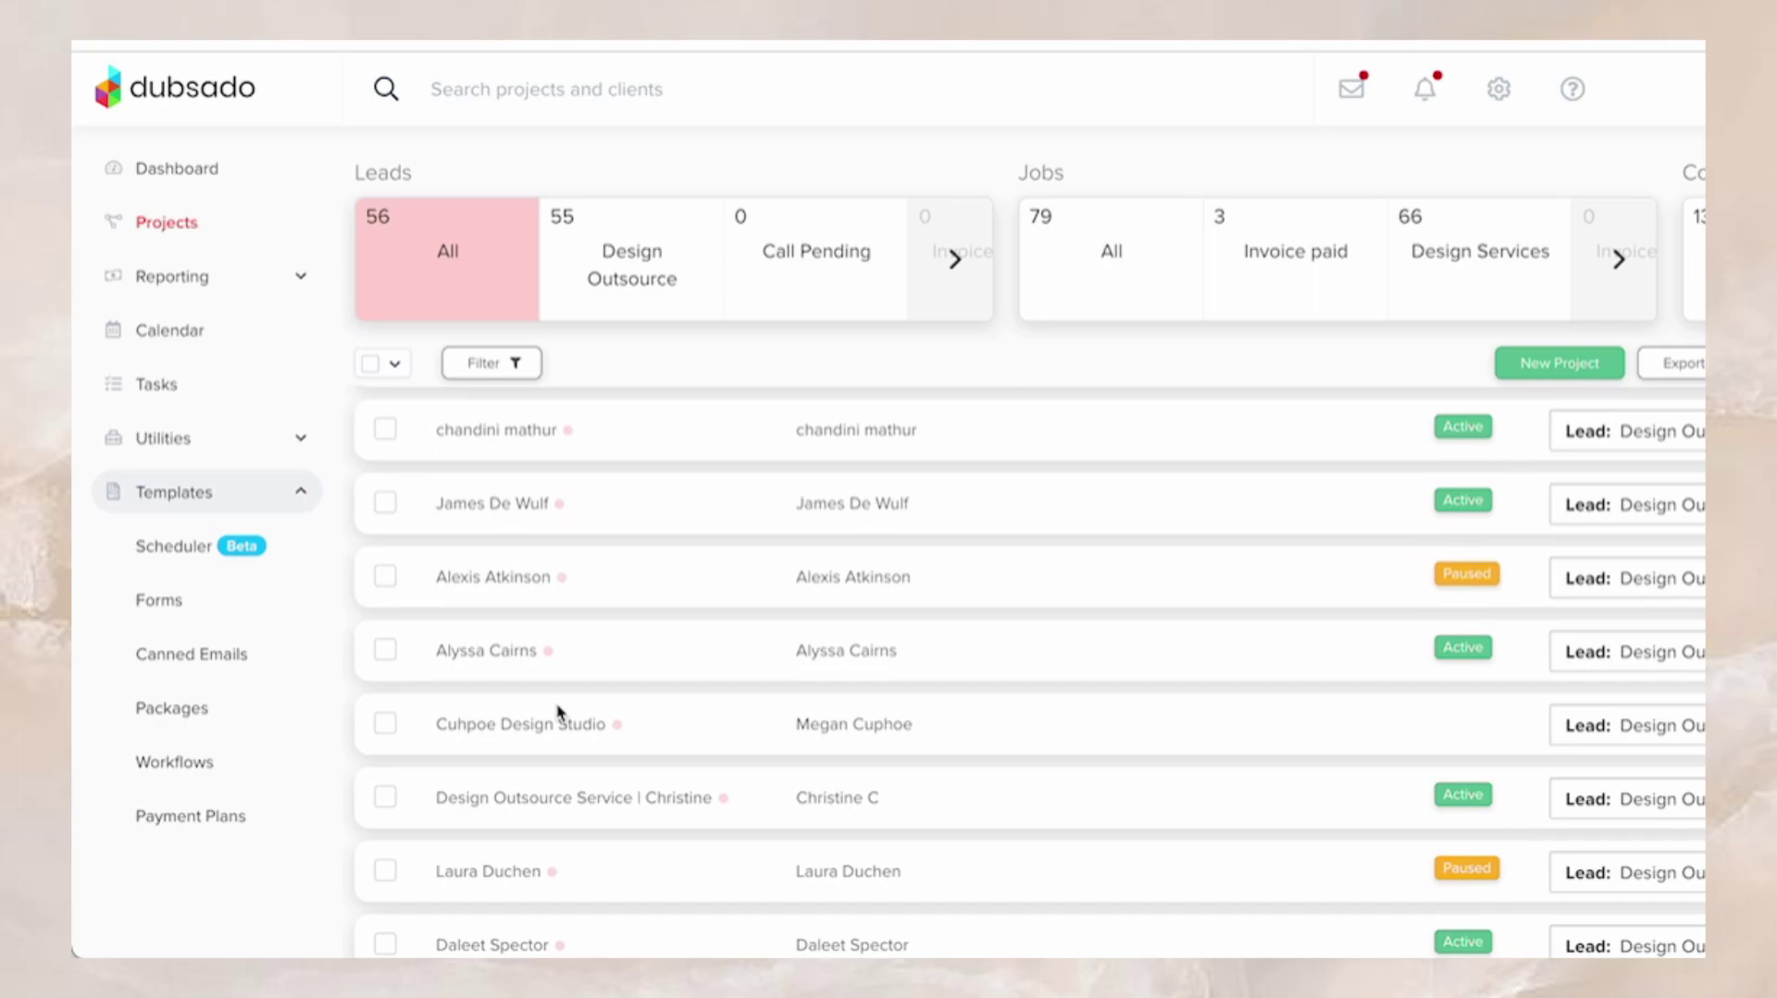
scroll(558, 709, "down", 10)
scroll(559, 711, "down", 5)
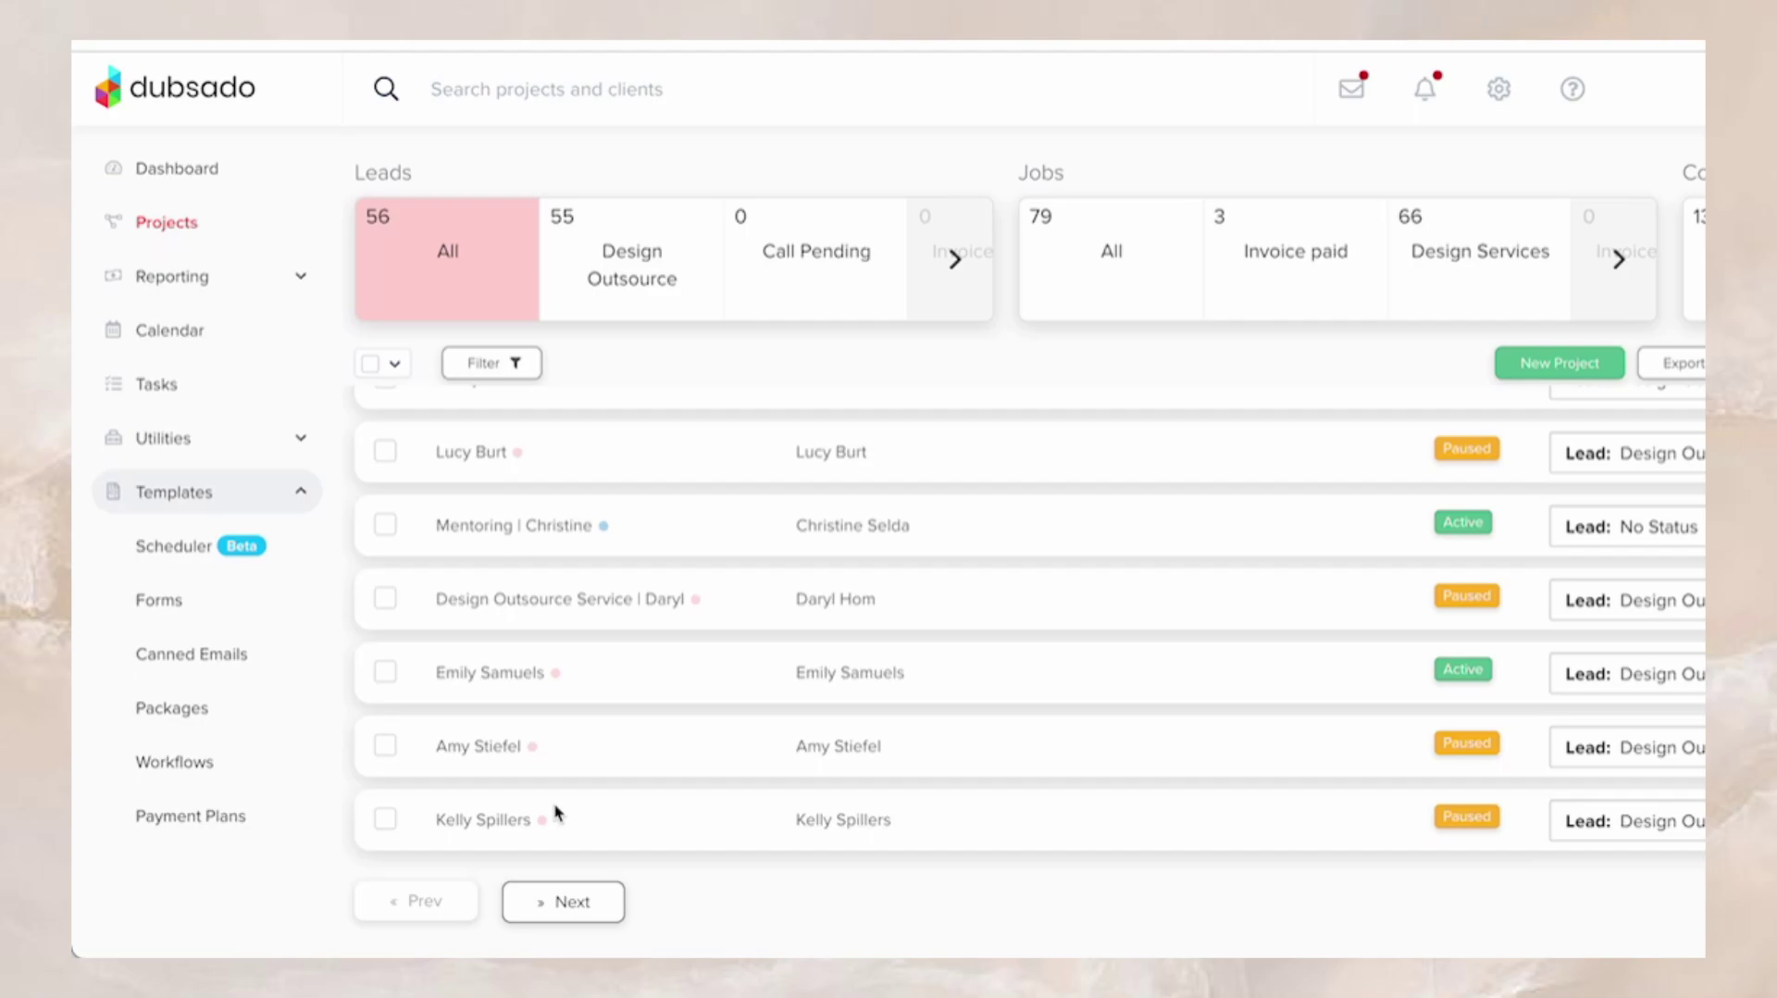
scroll(557, 813, "up", 20)
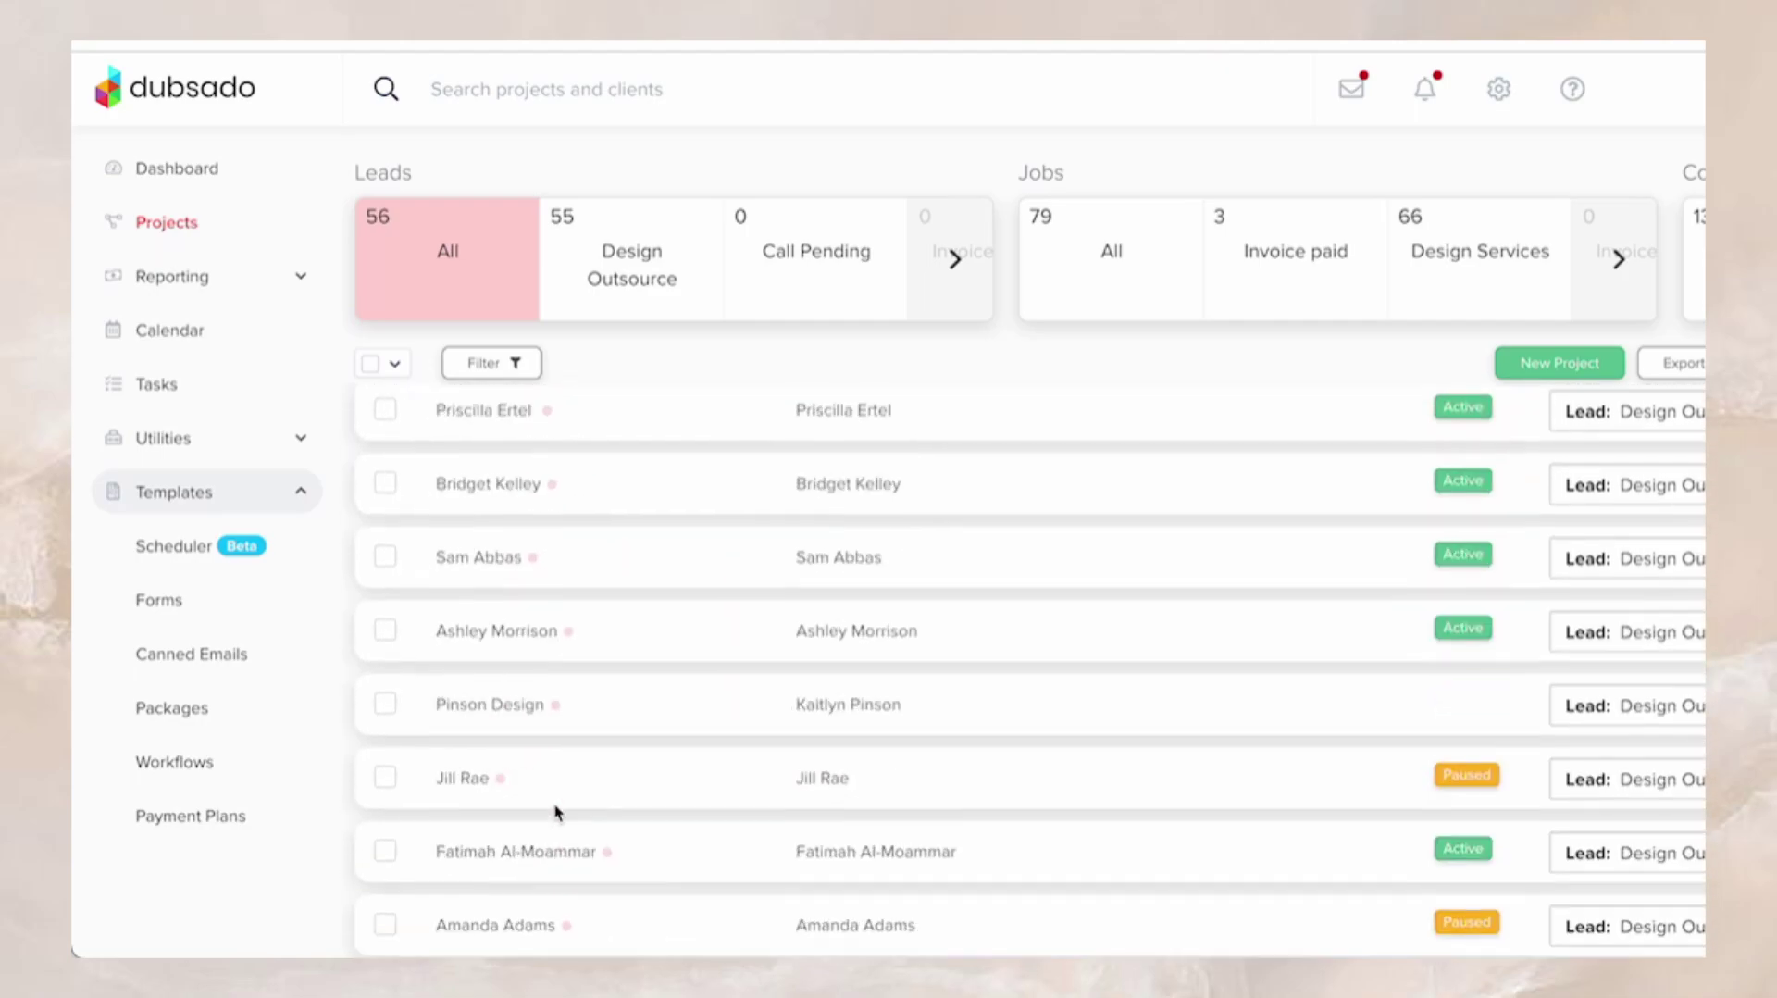
scroll(558, 814, "up", 3)
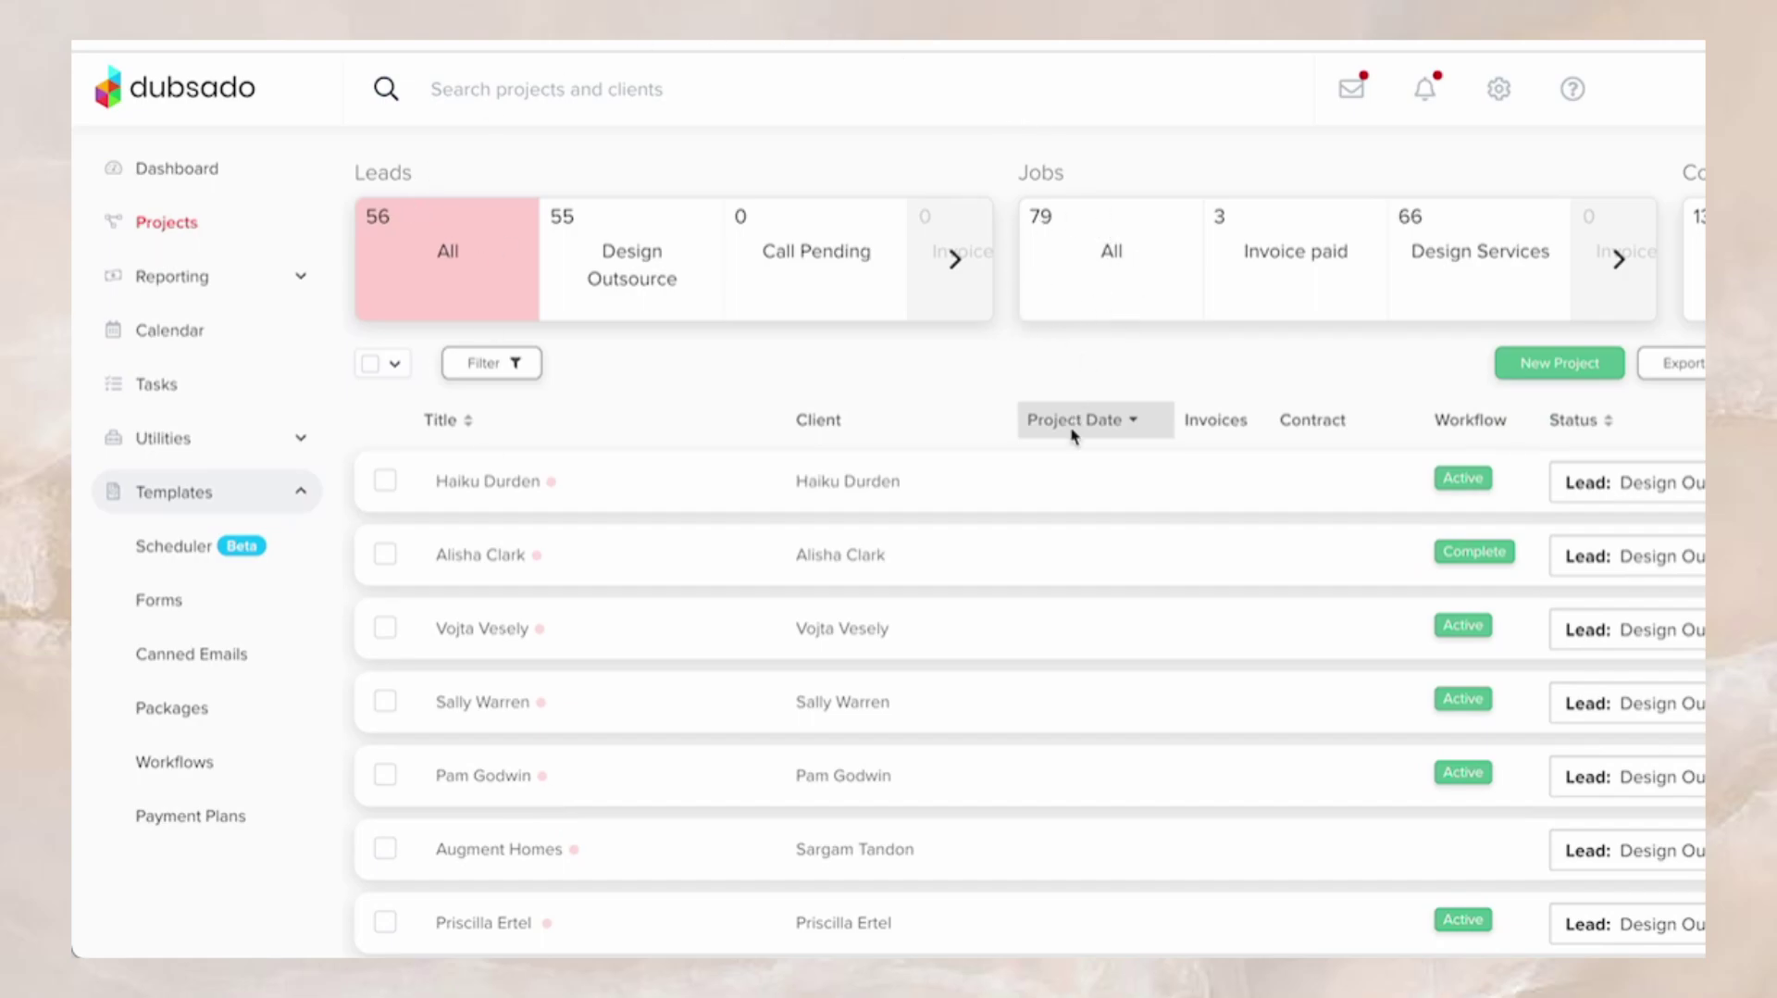
Review the package templates and the workflow templates 1. Discovery Call DUBSADO SETUP and 3. Onboarding KVM Design
left_click(179, 709)
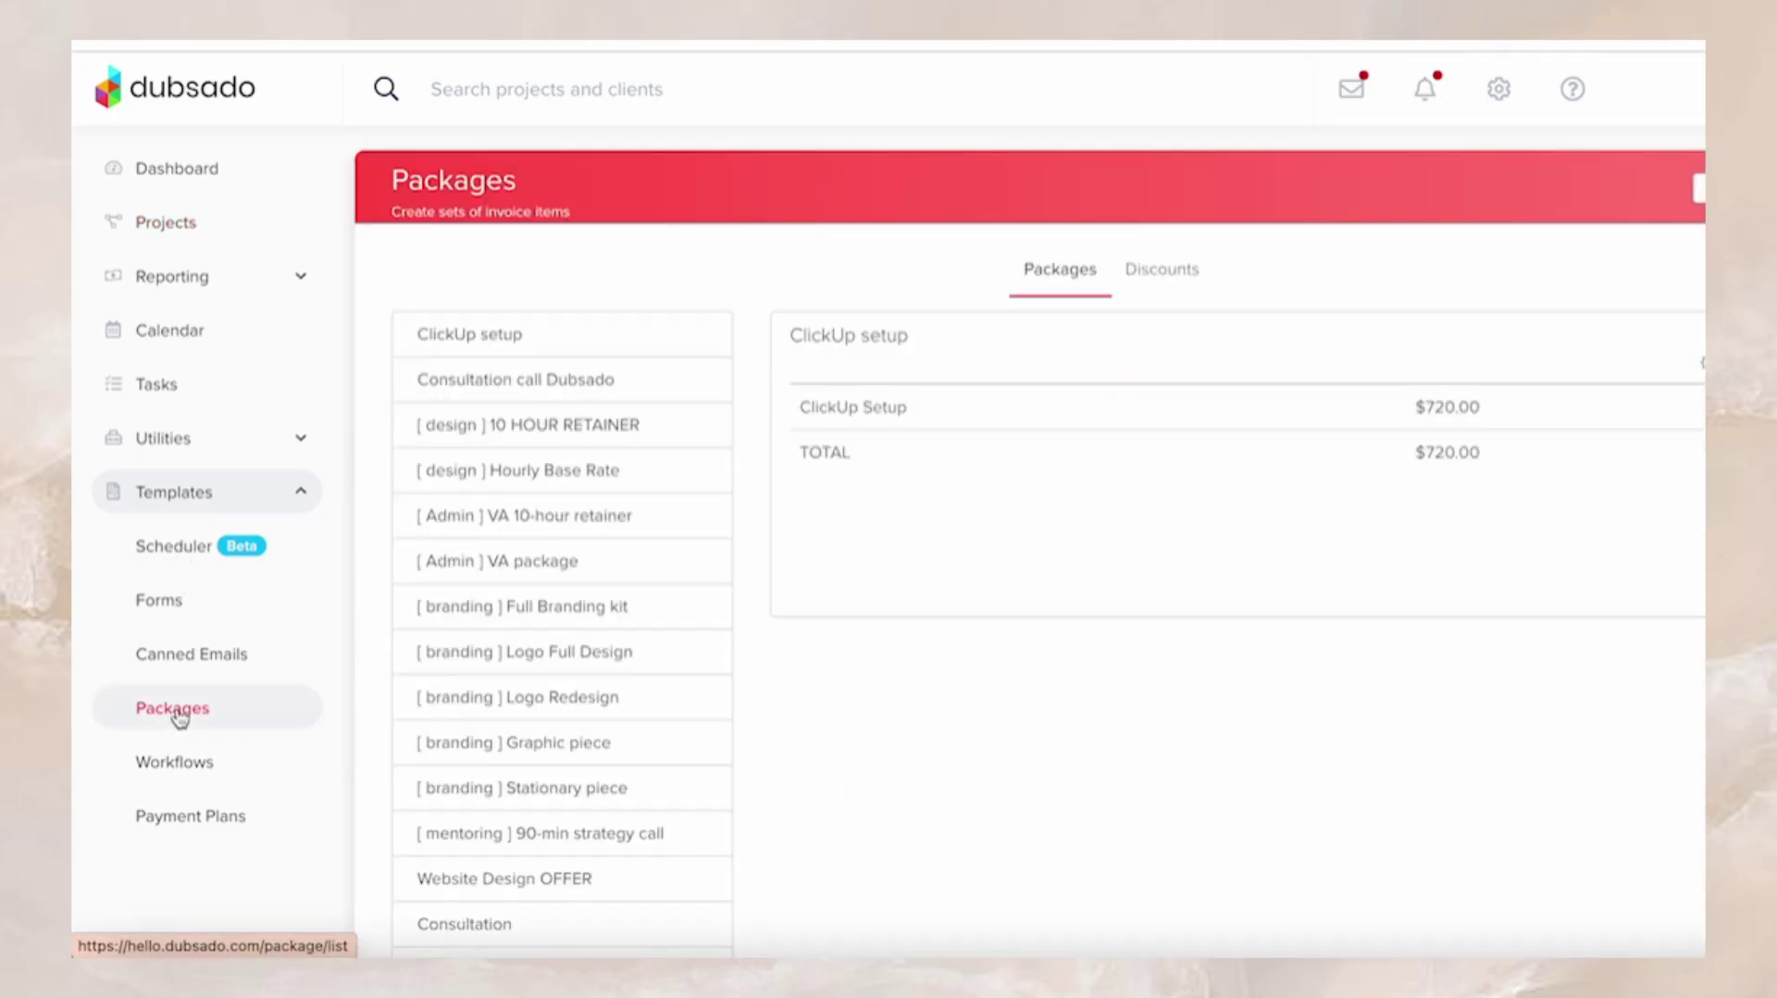
scroll(552, 838, "down", 1)
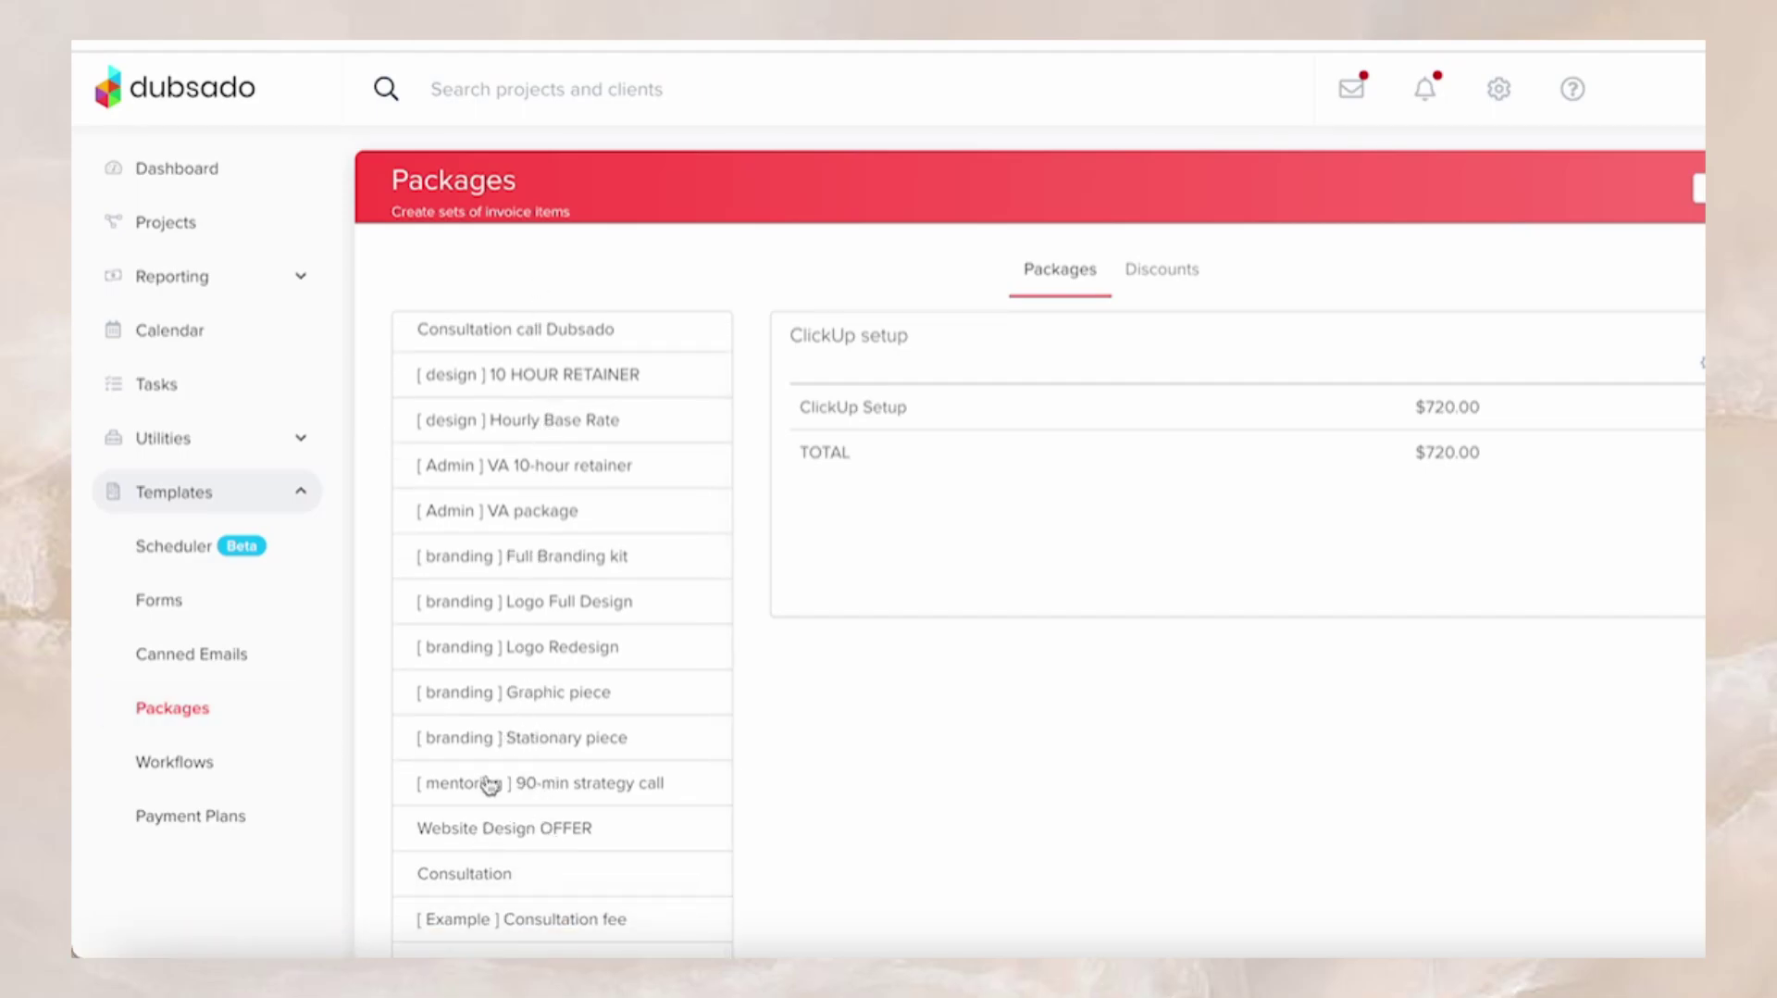
left_click(176, 762)
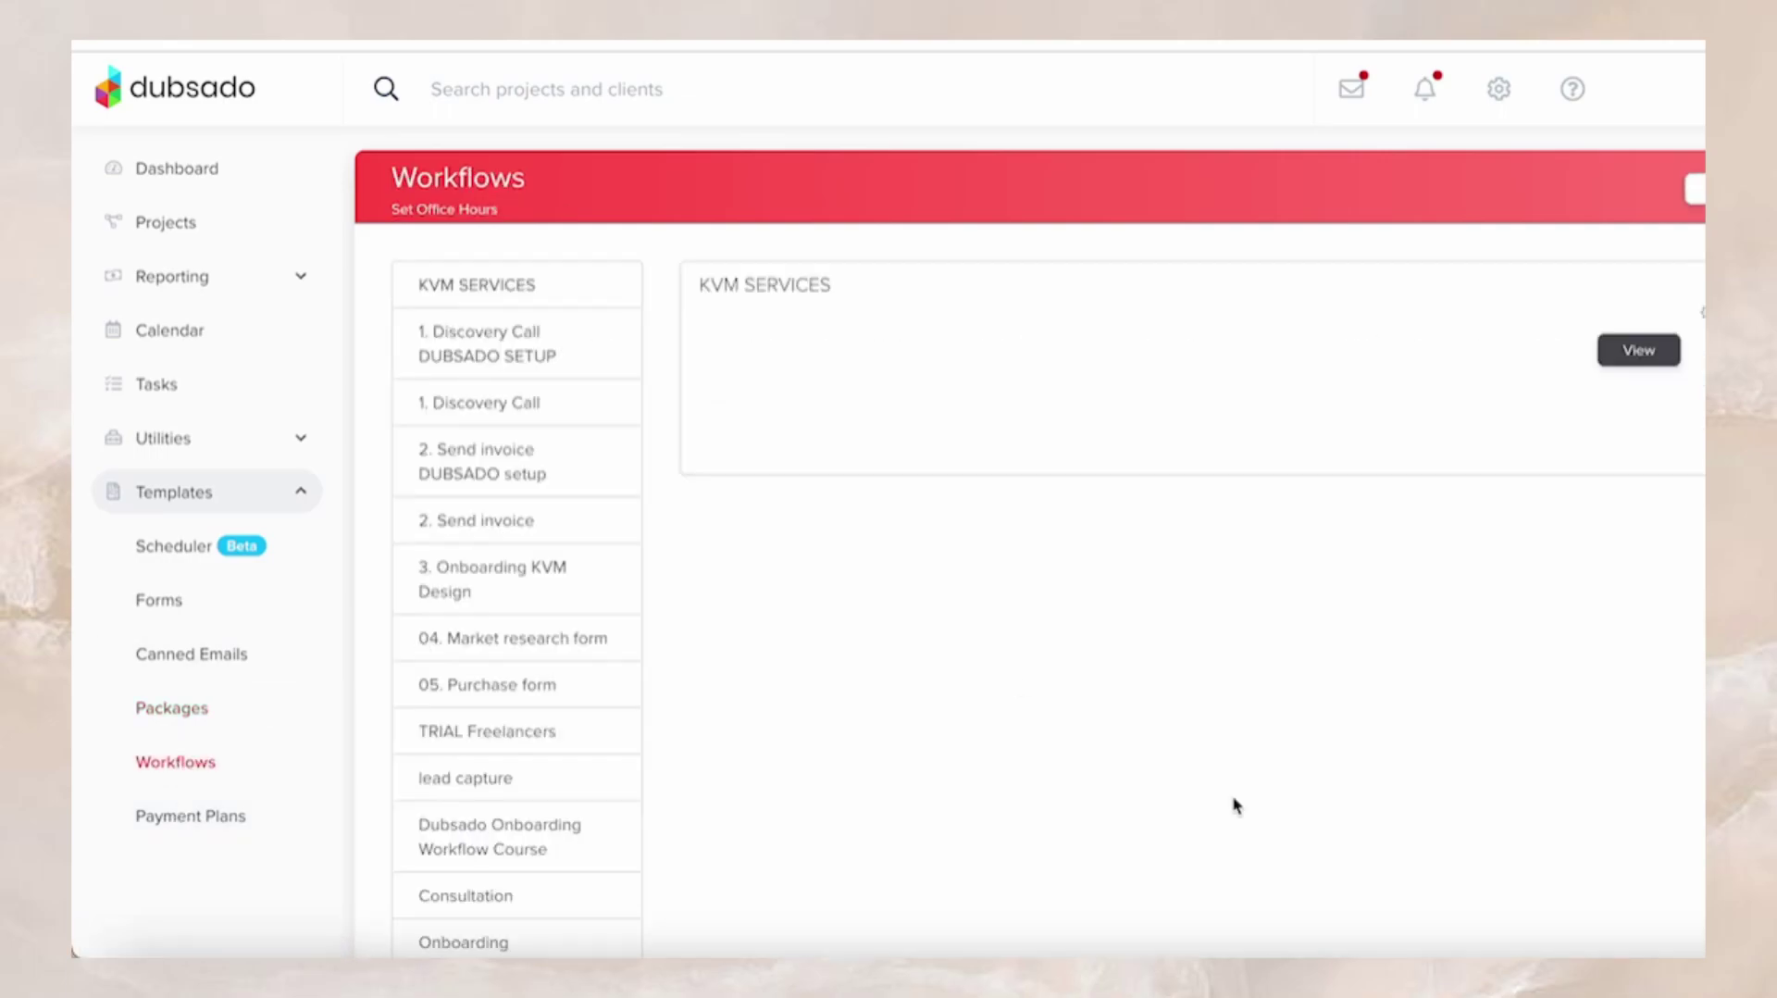
left_click(508, 352)
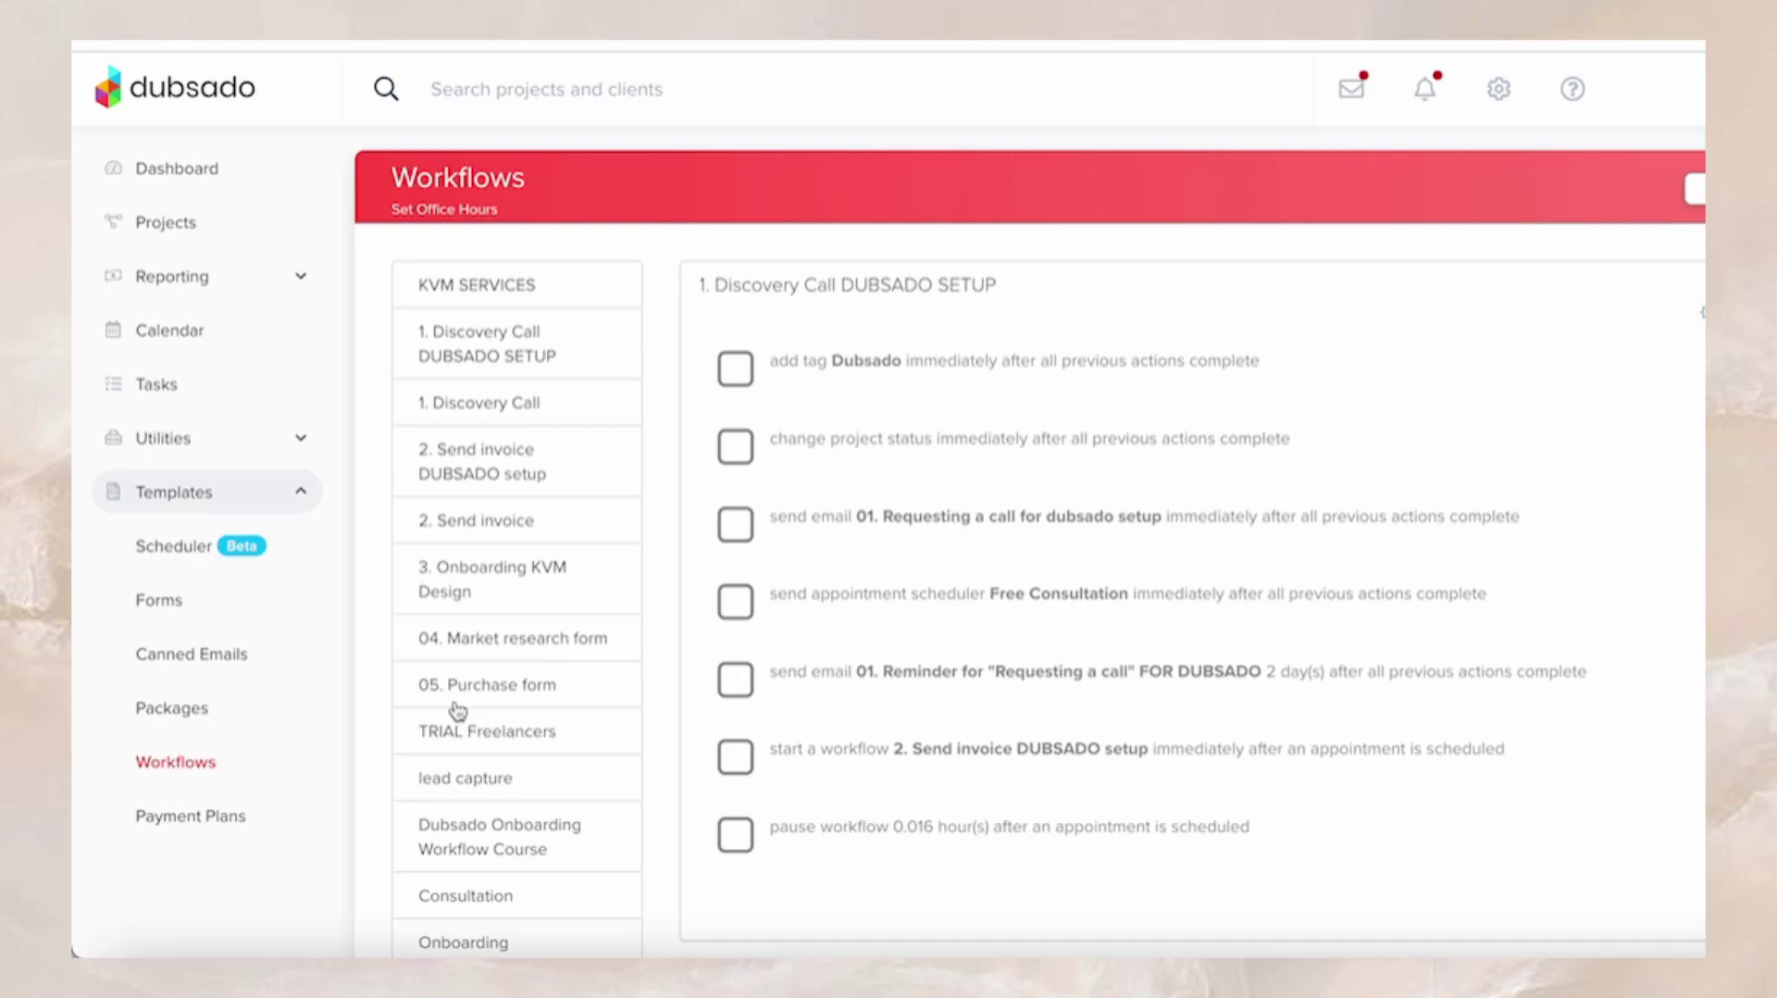
left_click(463, 587)
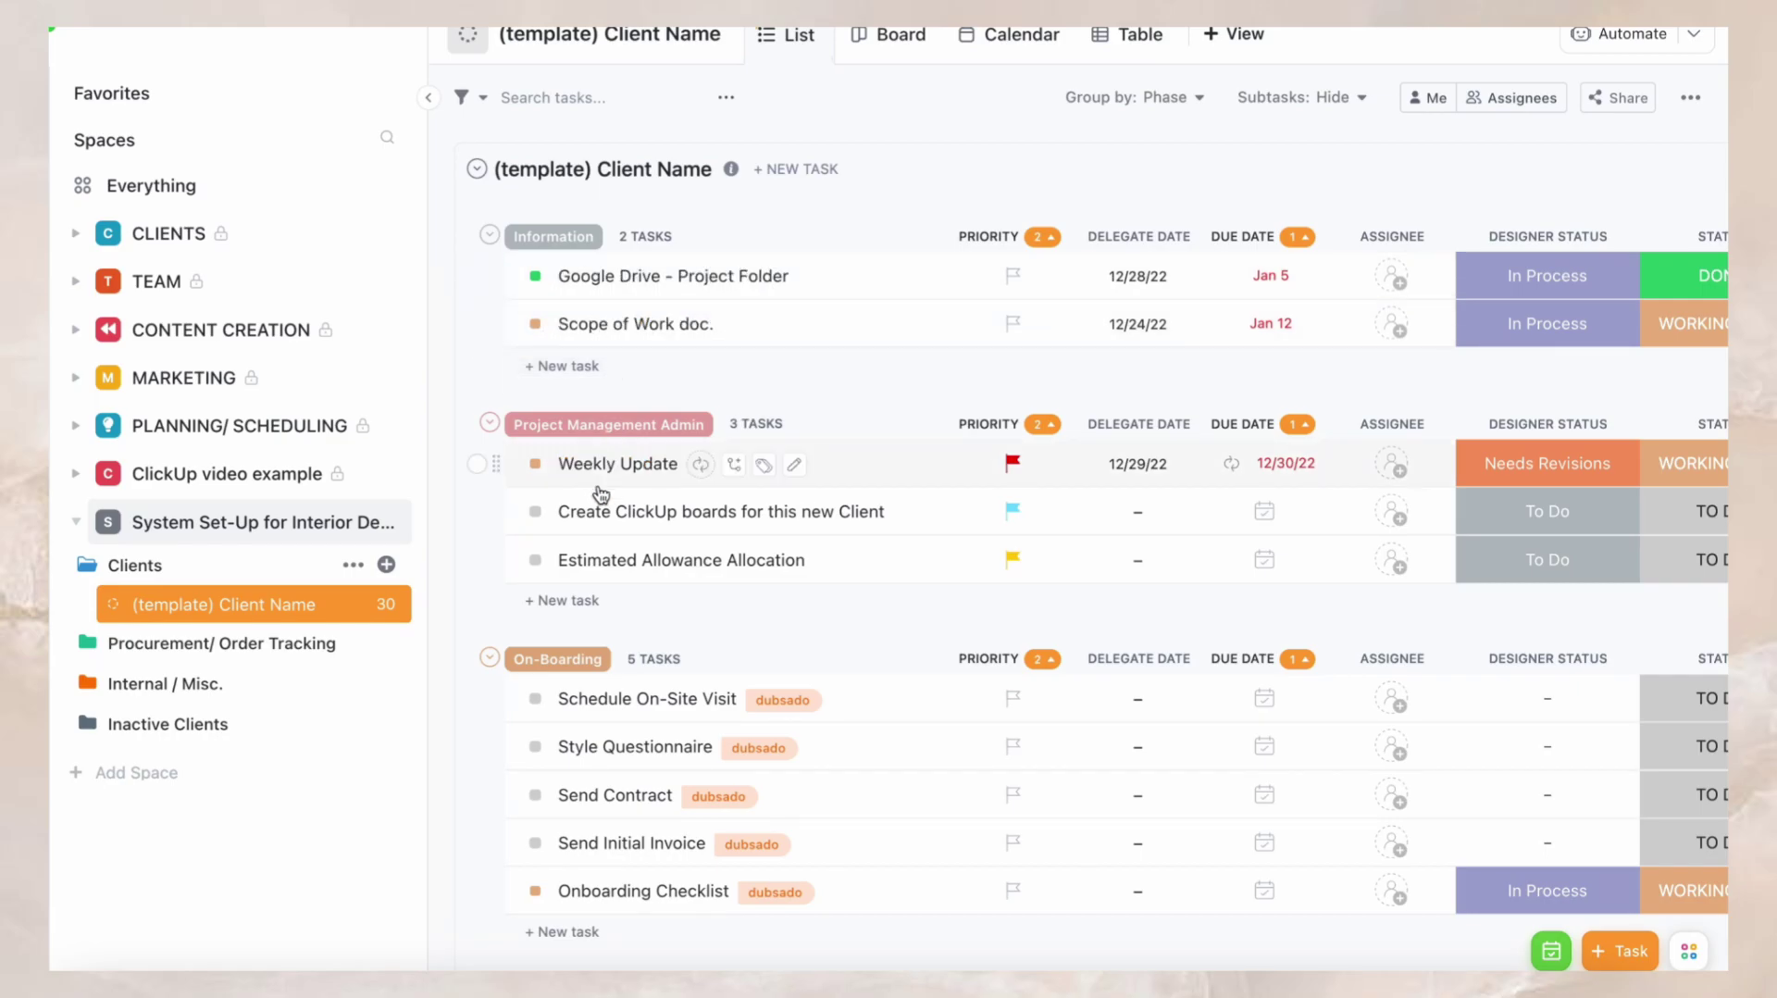
Look through the phases and tasks of the (template) Client Name list down to Project Close/ Off-Boarding
scroll(599, 494, "down", 3)
scroll(600, 493, "down", 5)
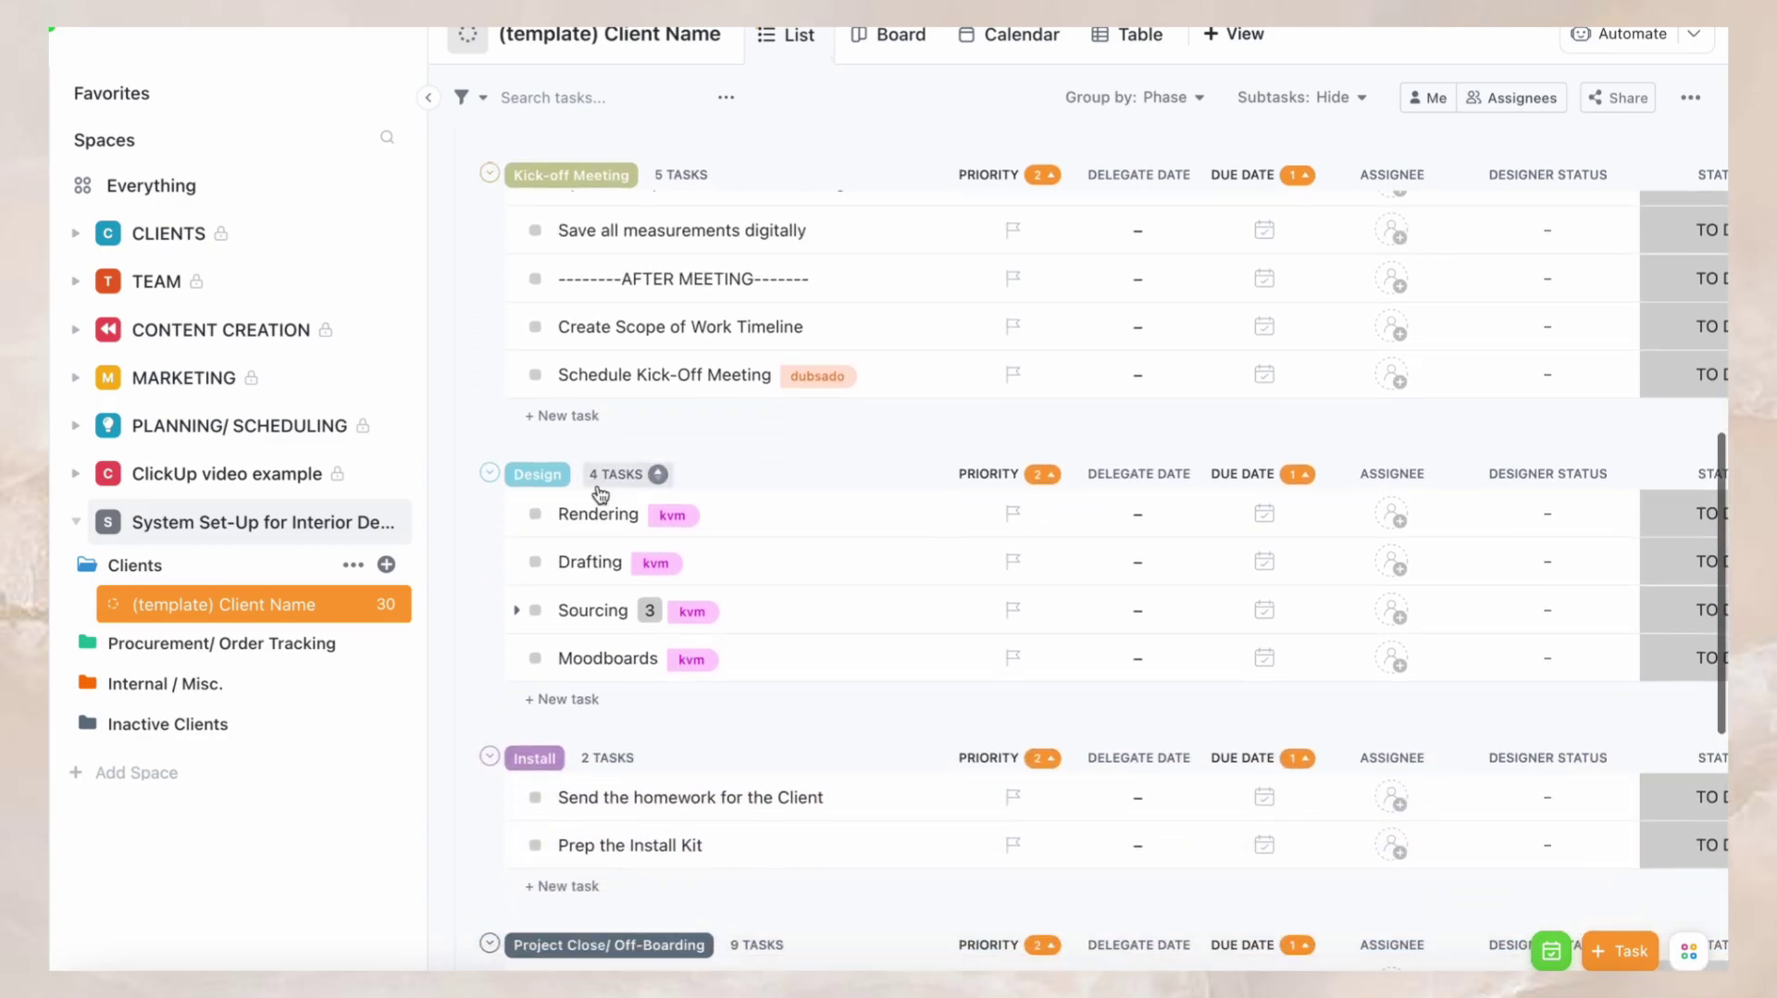
scroll(600, 493, "down", 4)
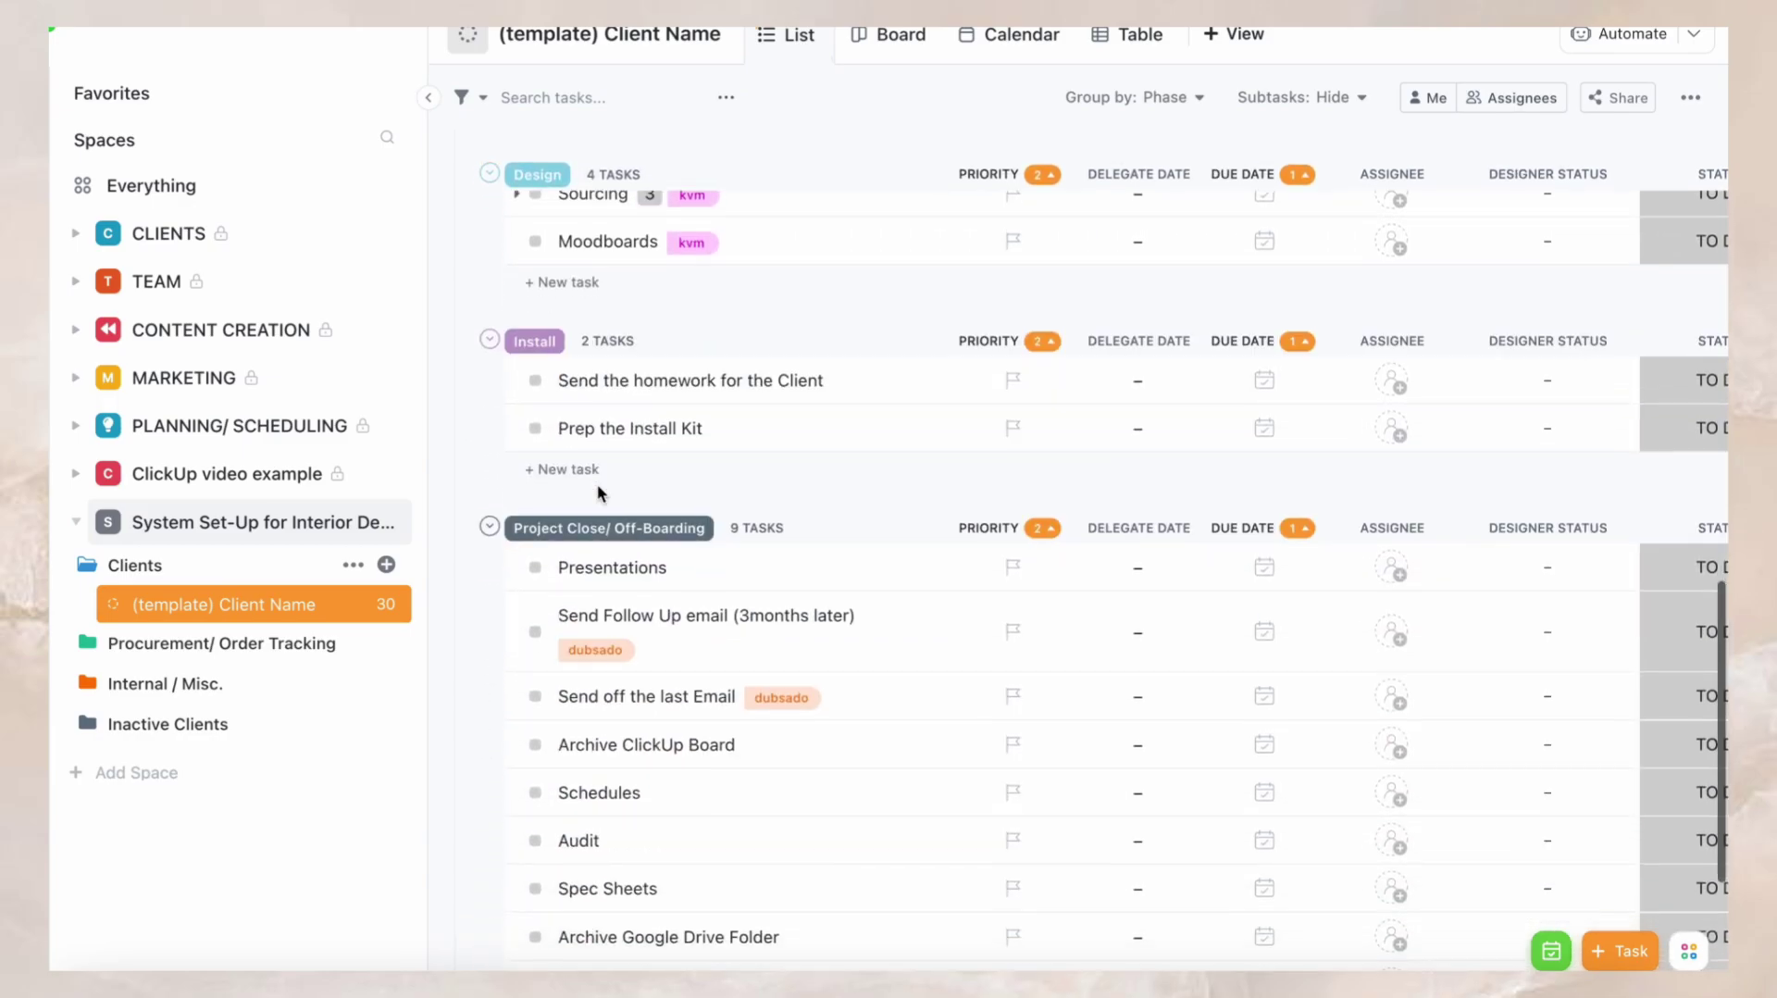
scroll(597, 492, "down", 3)
scroll(600, 493, "up", 2)
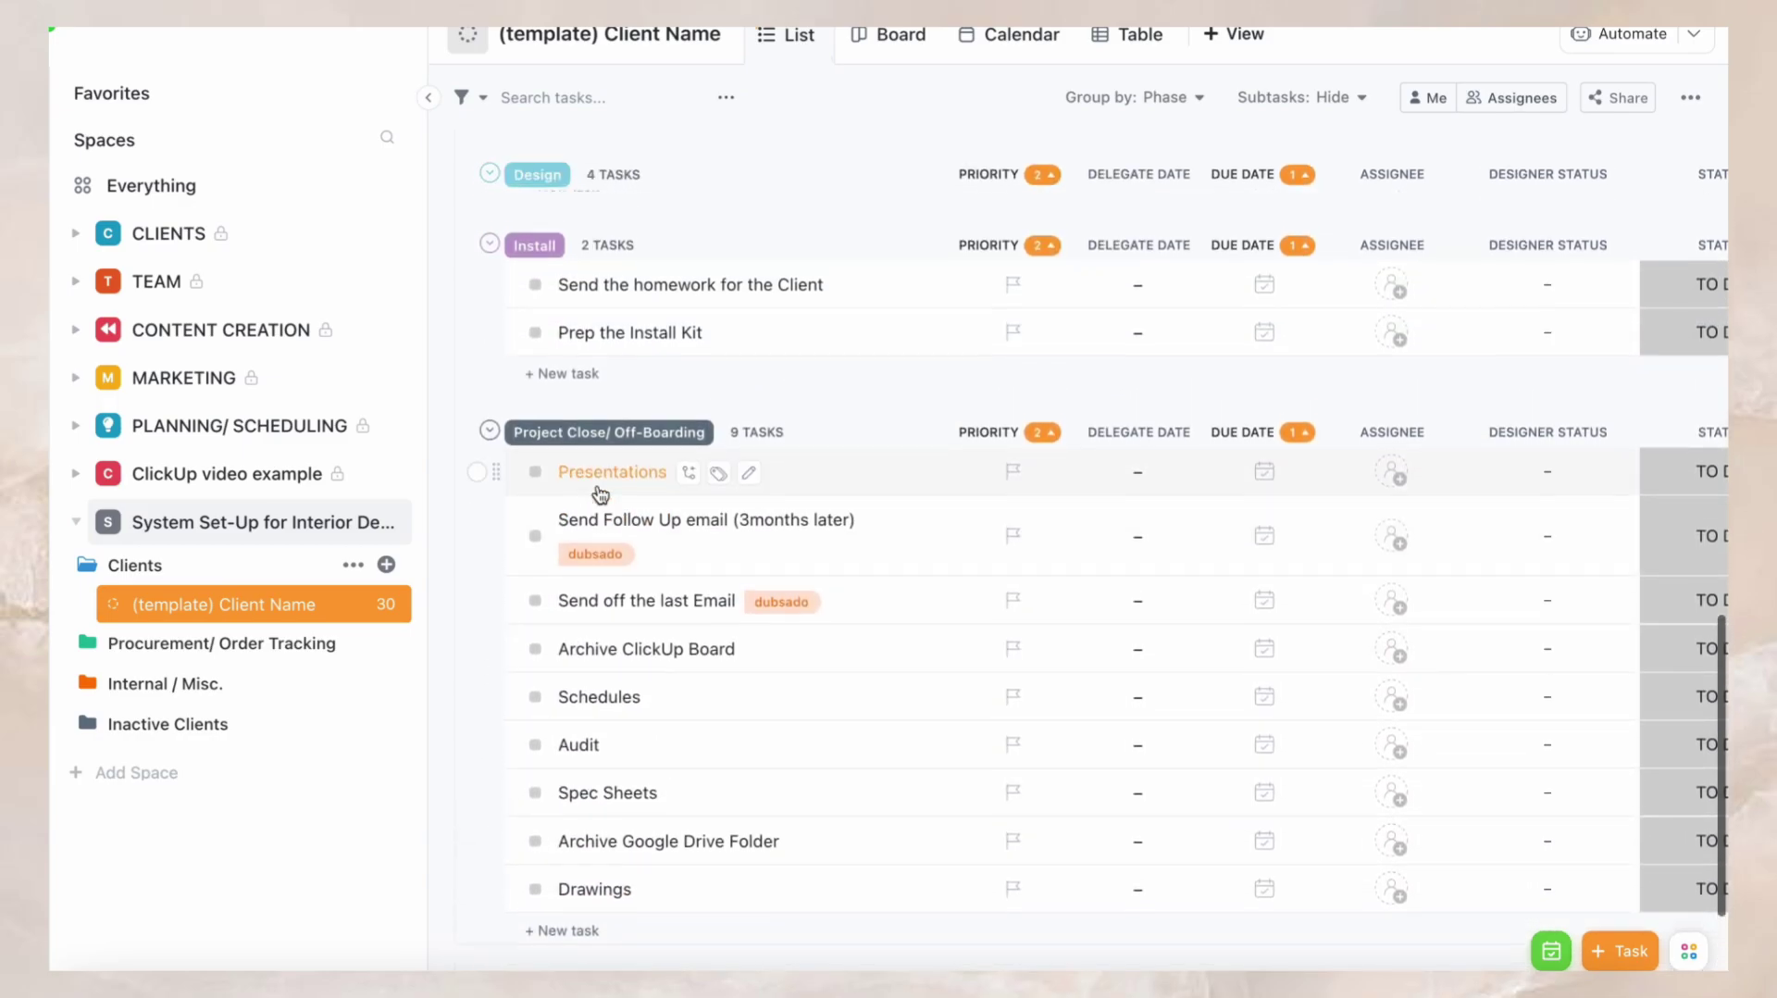
scroll(599, 492, "up", 1)
scroll(595, 543, "up", 11)
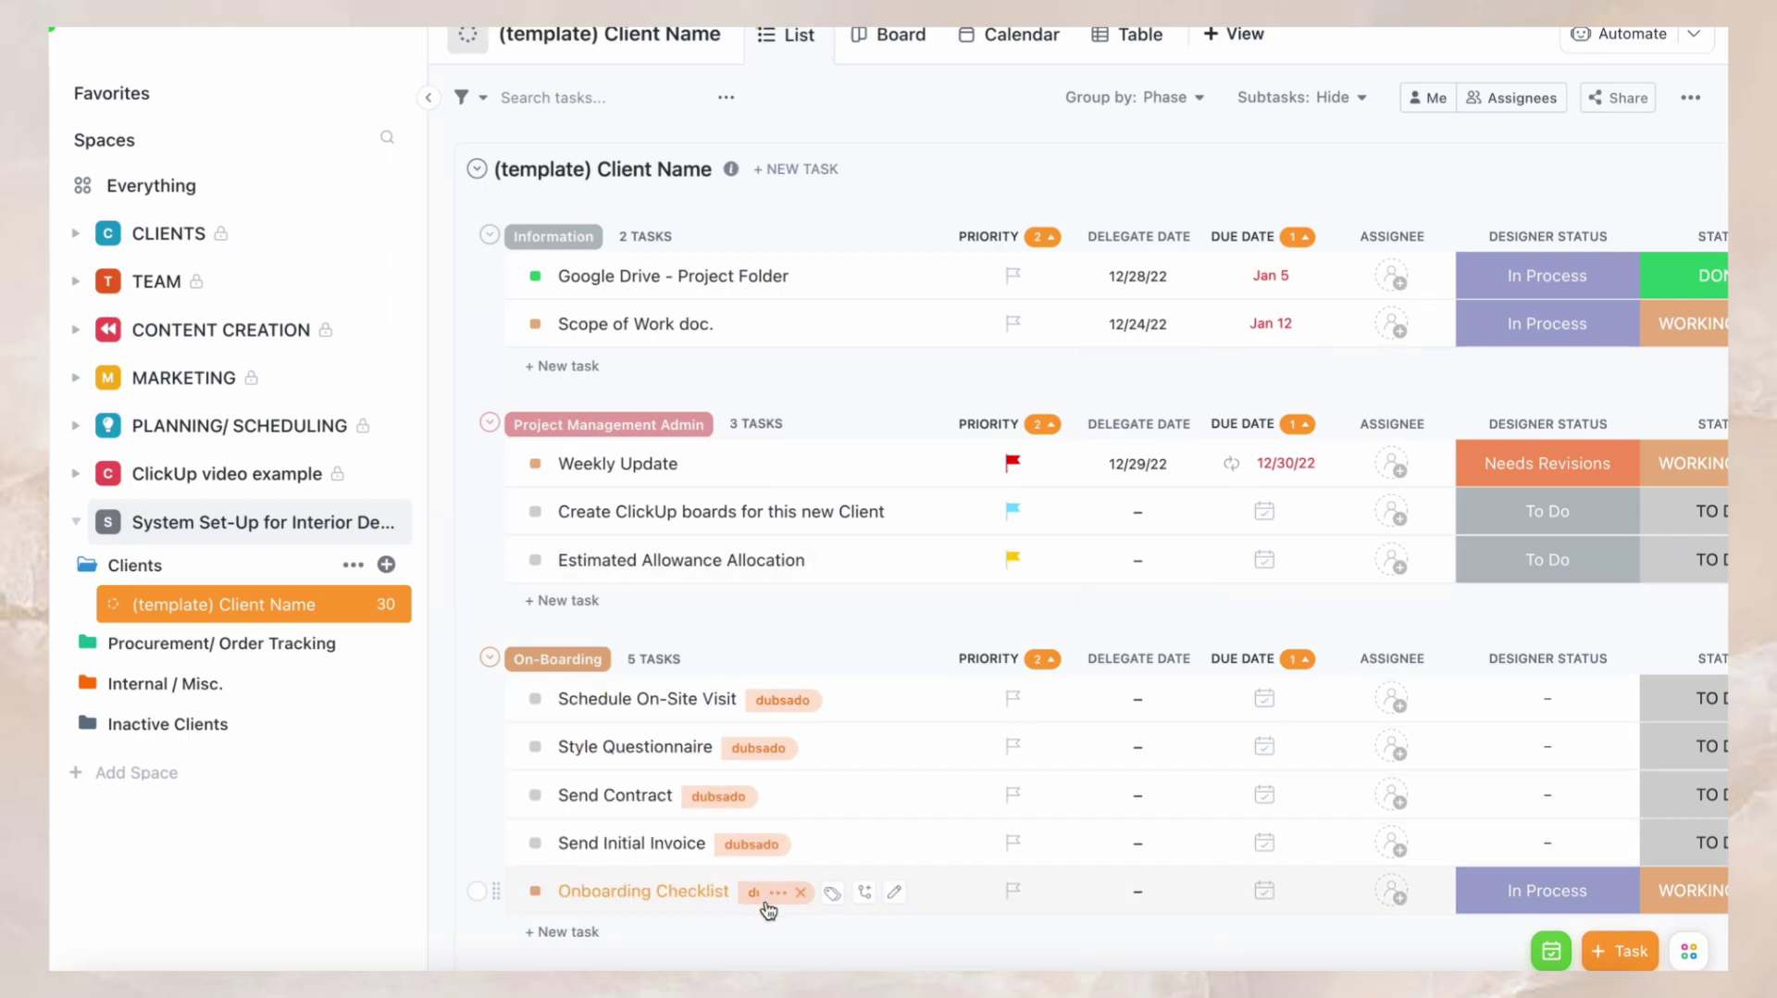
Examine the template's On-Boarding and Kick-off Meeting tasks and its Designer Status, Status, Delegate and Progress columns
scroll(775, 911, "down", 1)
scroll(774, 905, "down", 3)
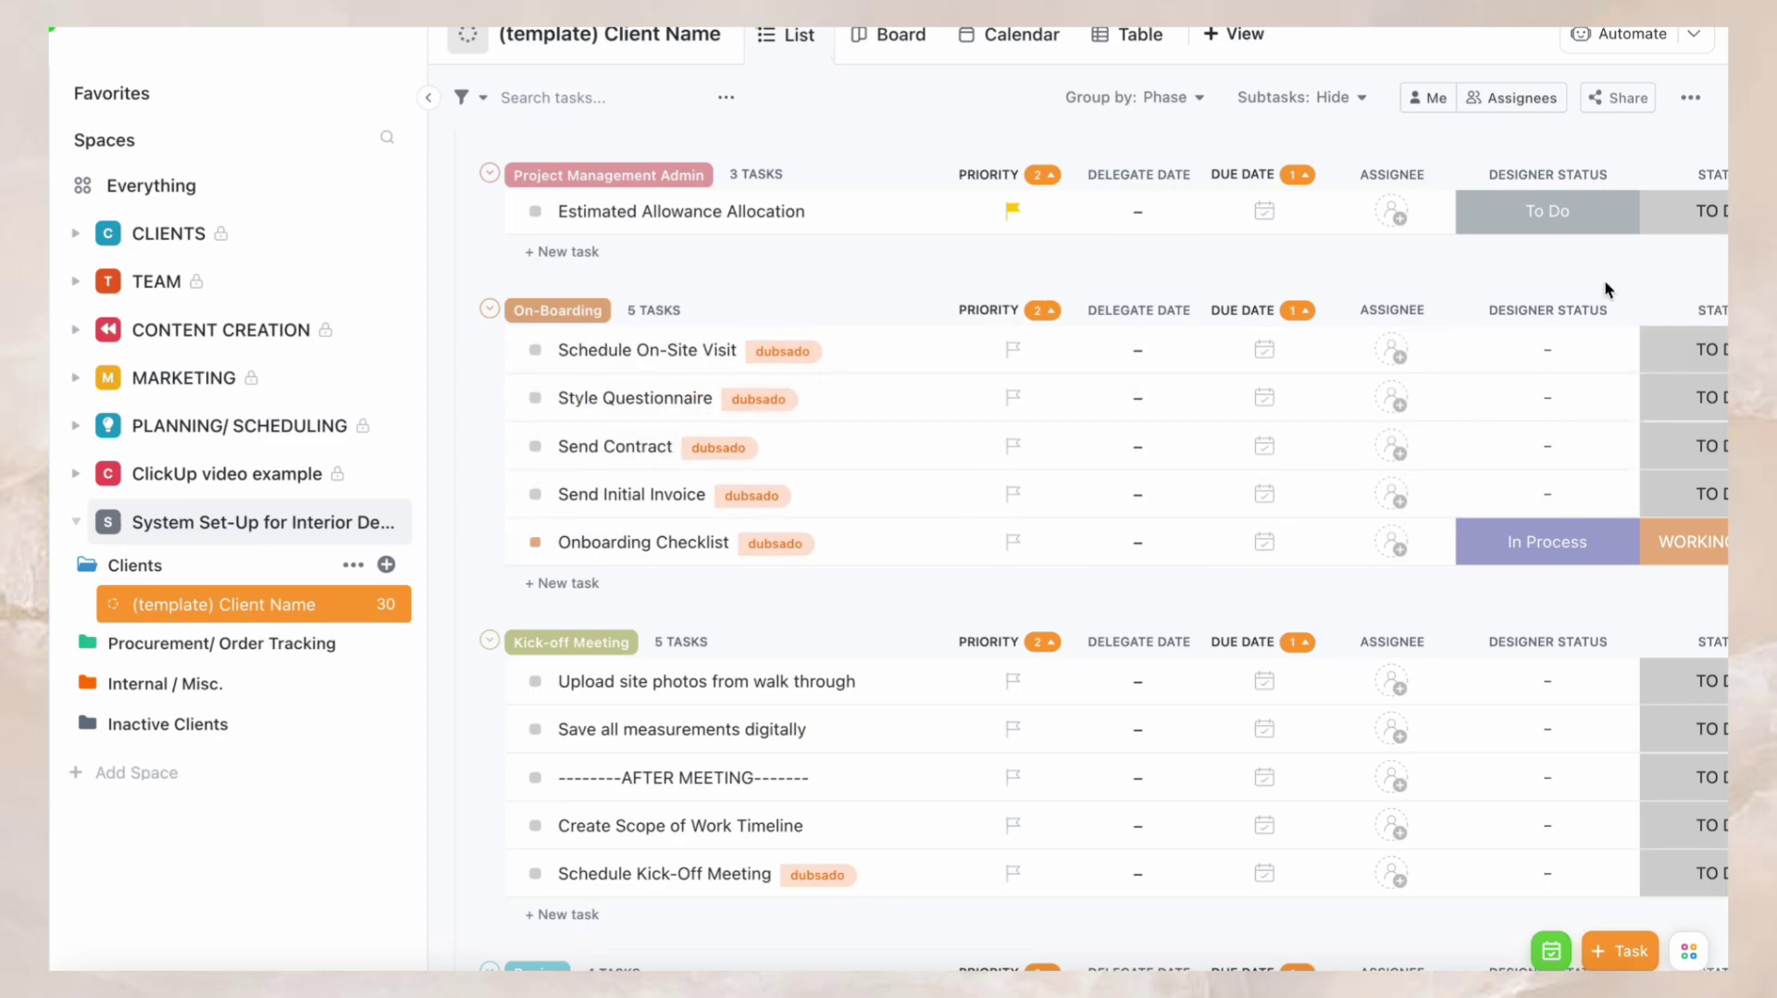
scroll(1607, 289, "up", 4)
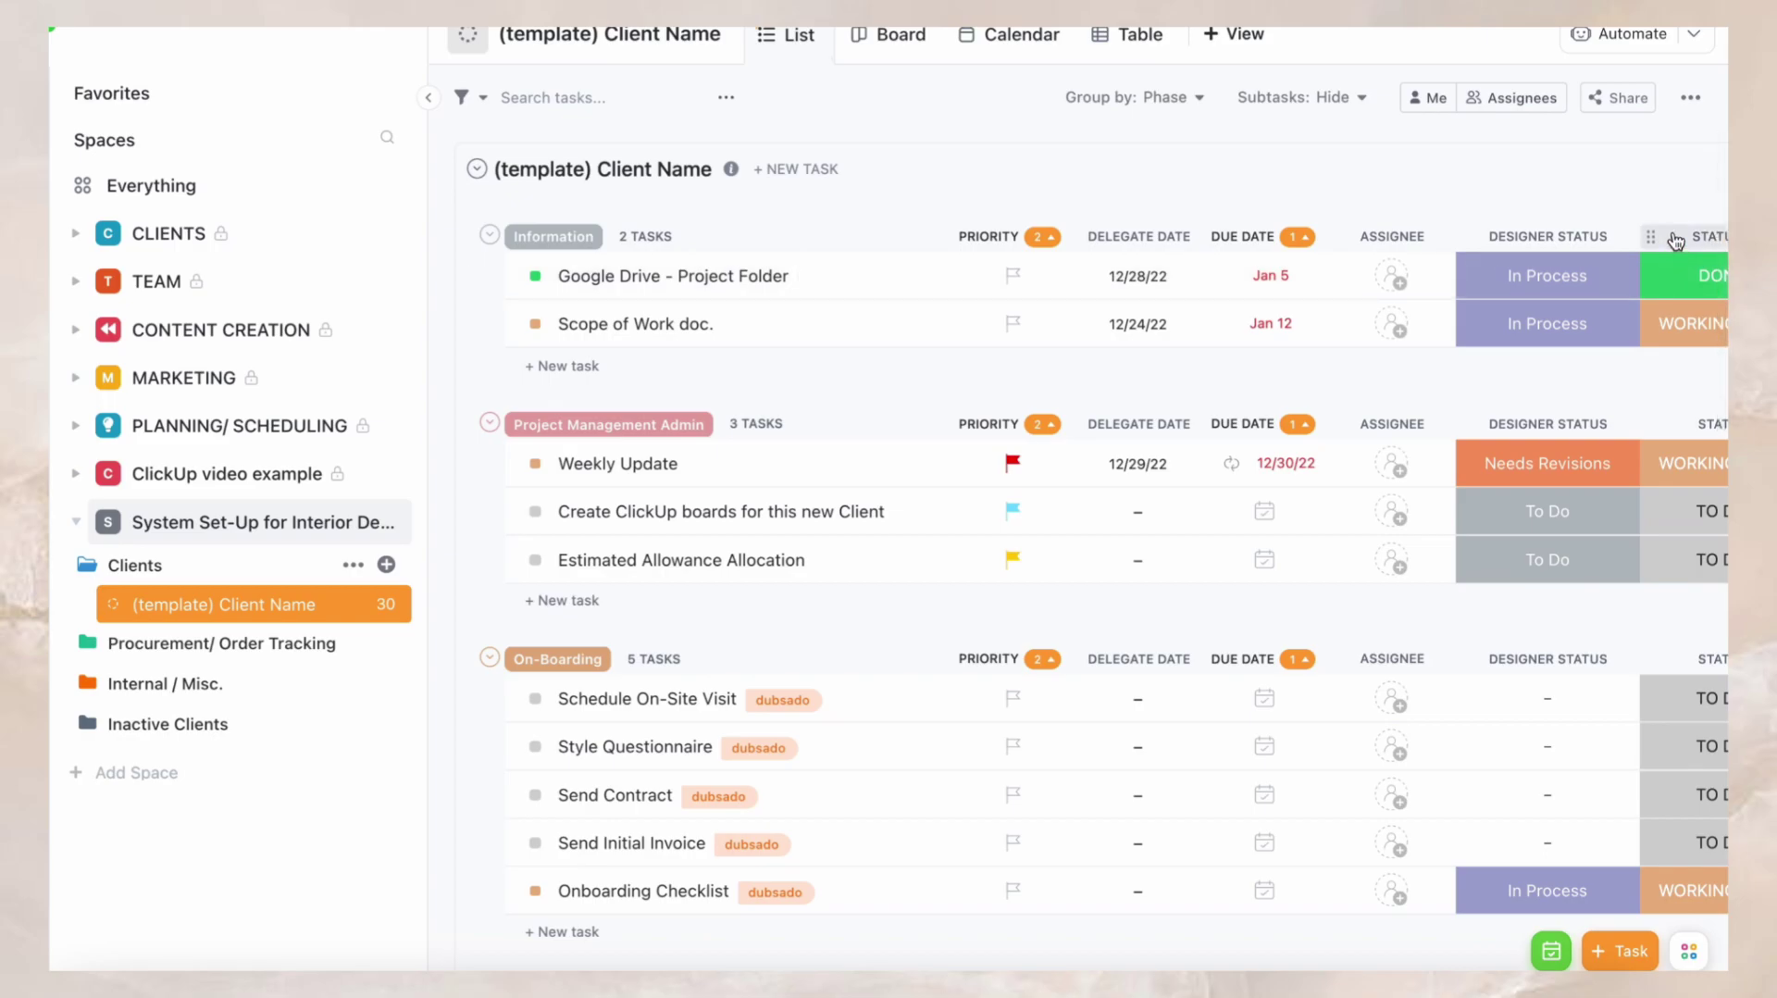
scroll(1685, 278, "right", 5)
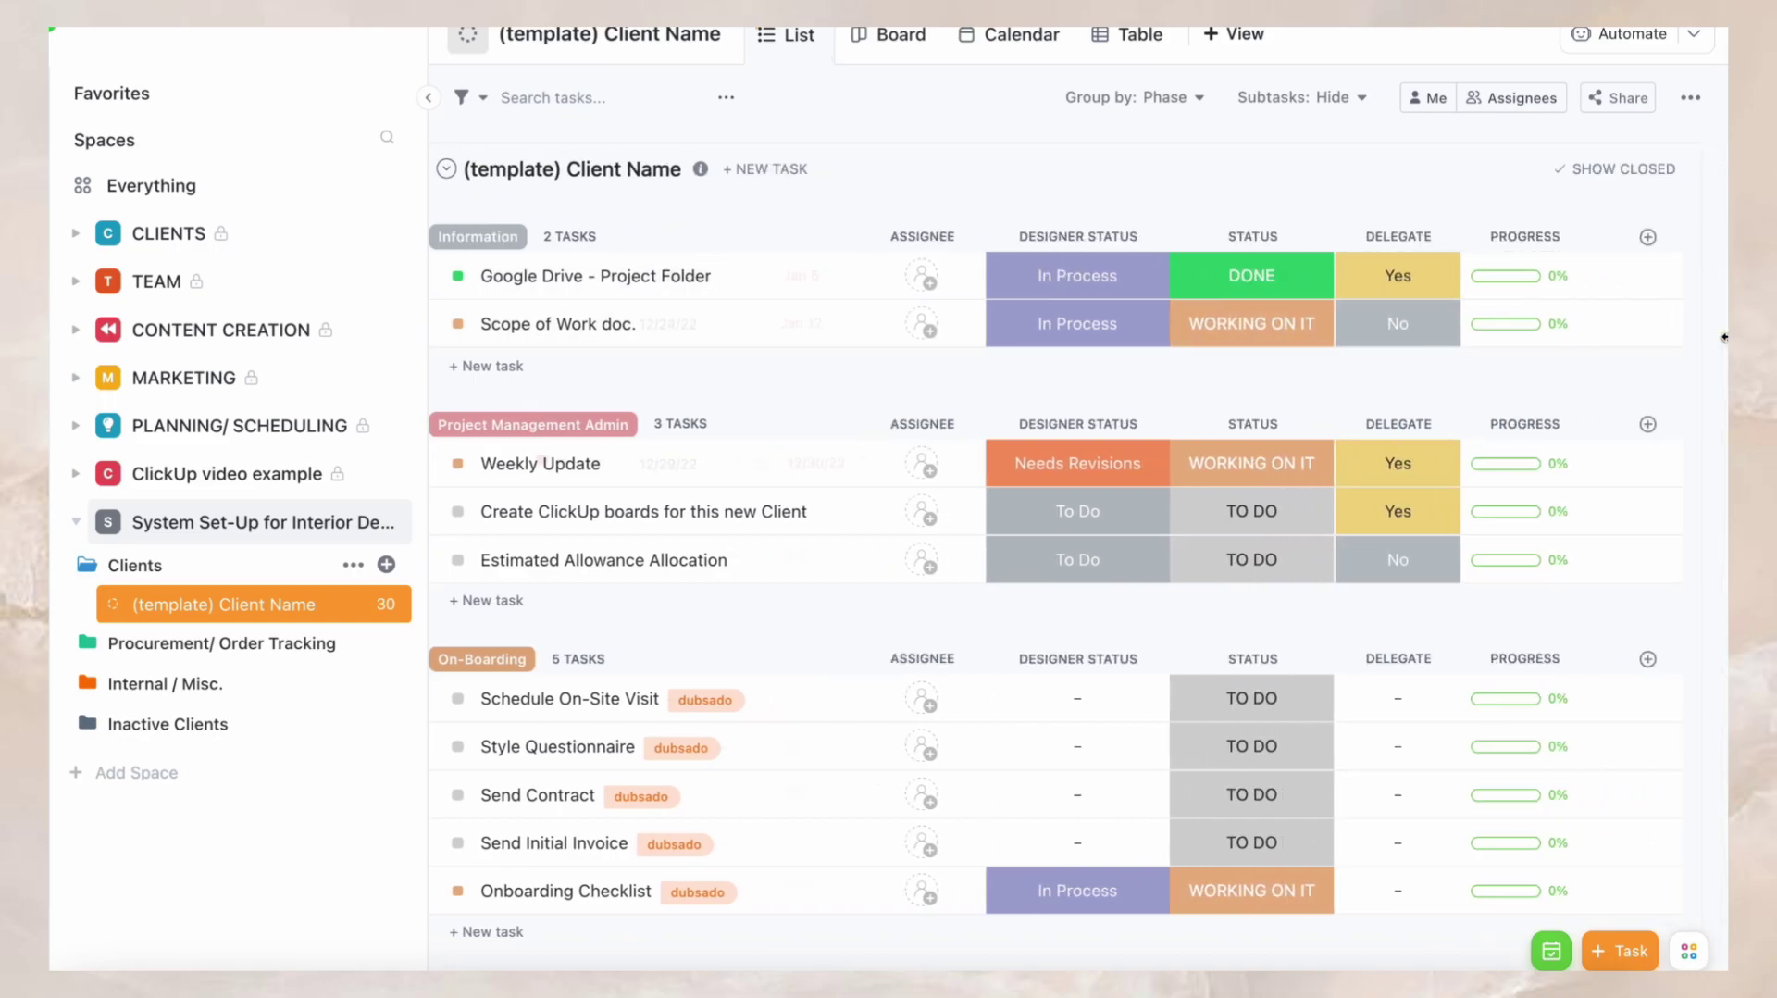
scroll(1725, 337, "left", 2)
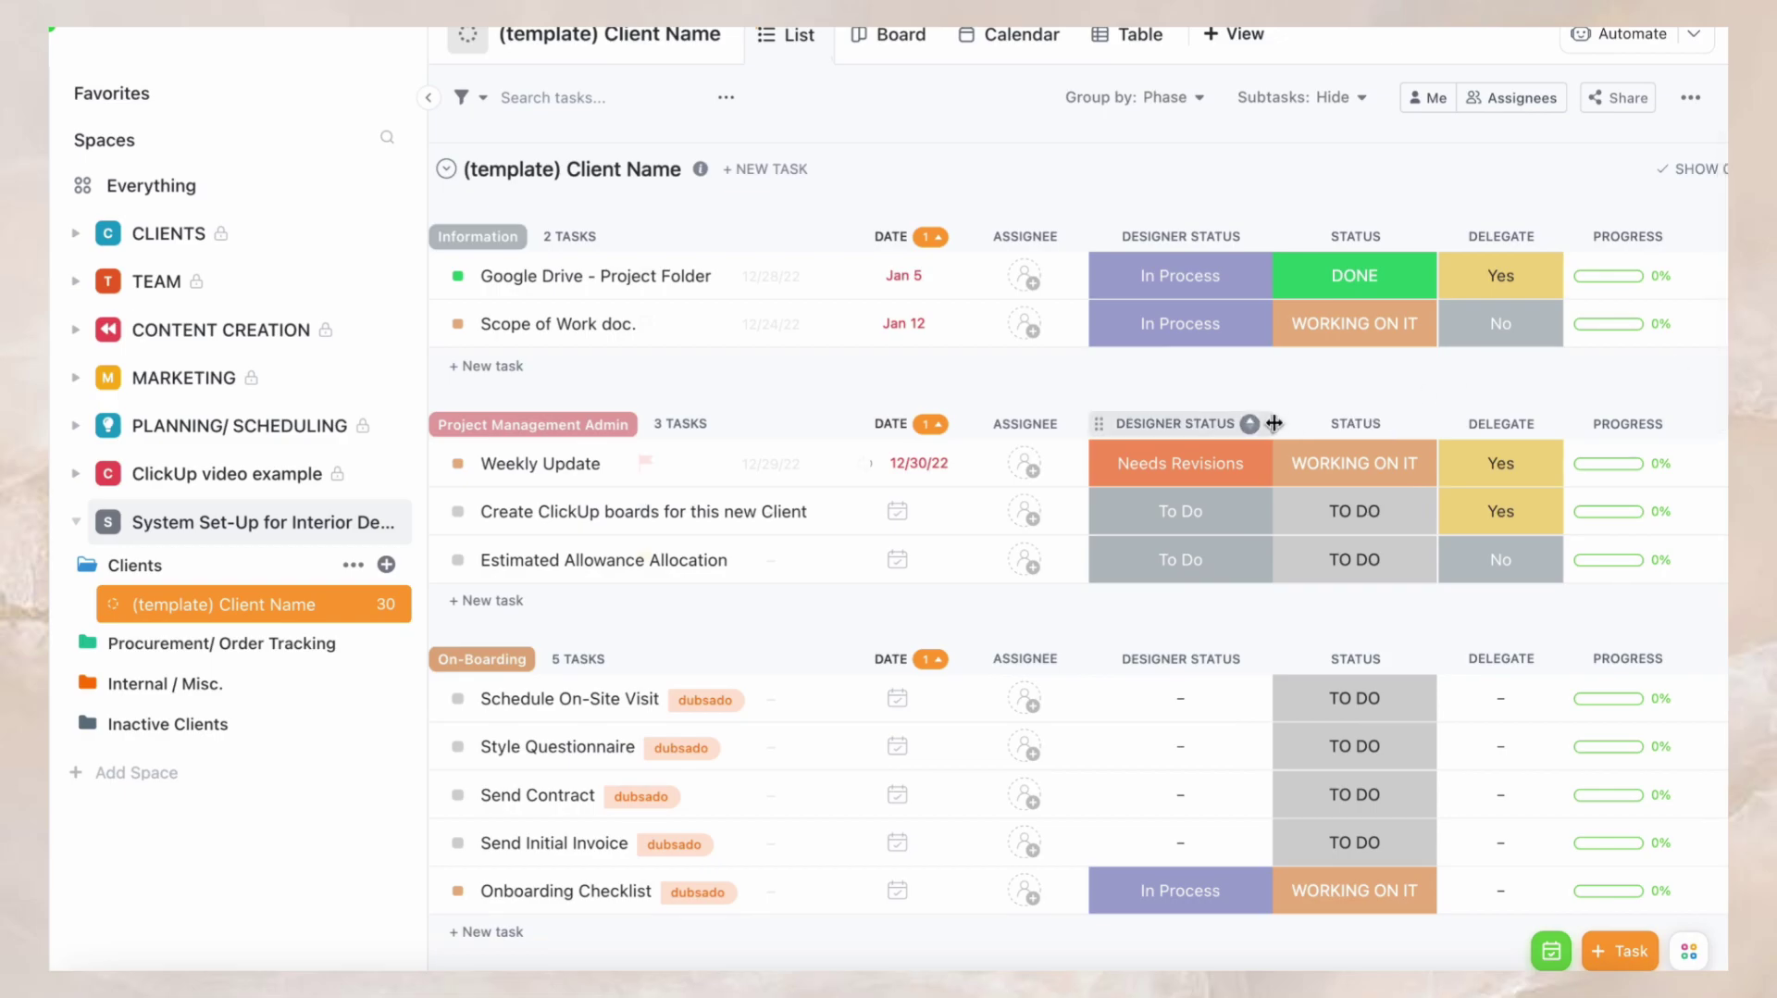
Inspect the Designer Status options and the Delegate options for the kick-off task Upload site photos from walk through, without picking any
scroll(1275, 423, "left", 3)
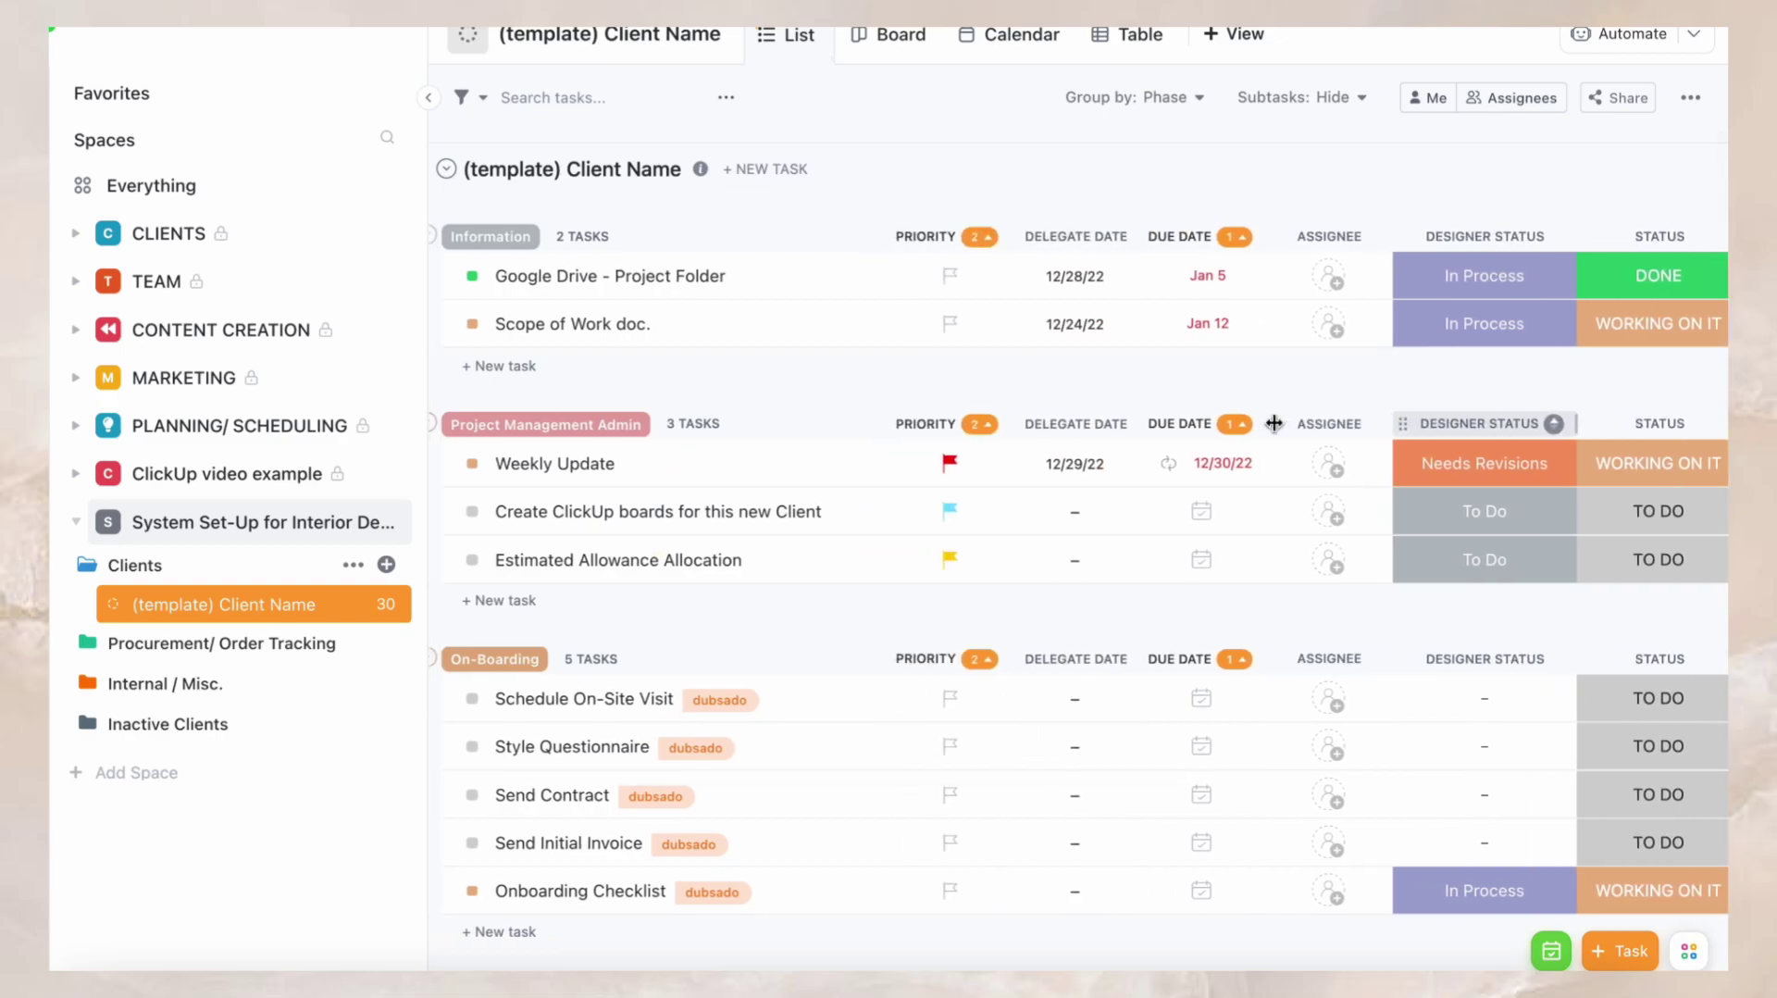
scroll(1277, 423, "right", 3)
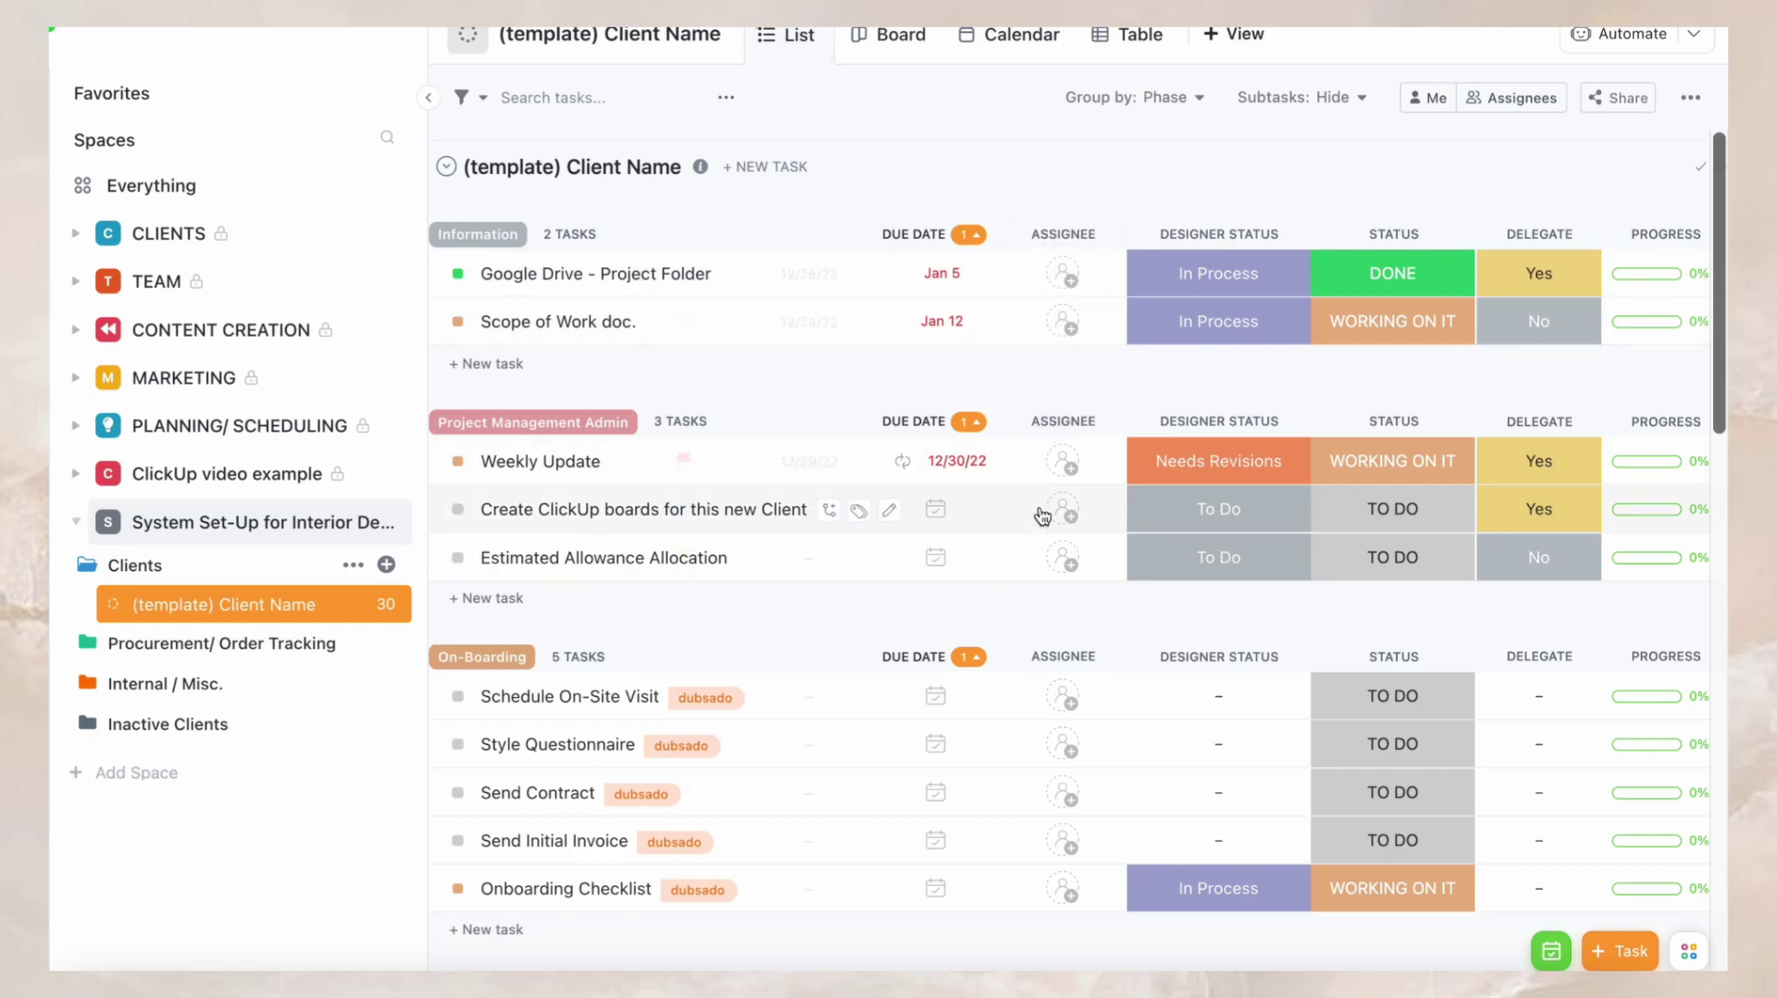
scroll(1044, 592, "down", 5)
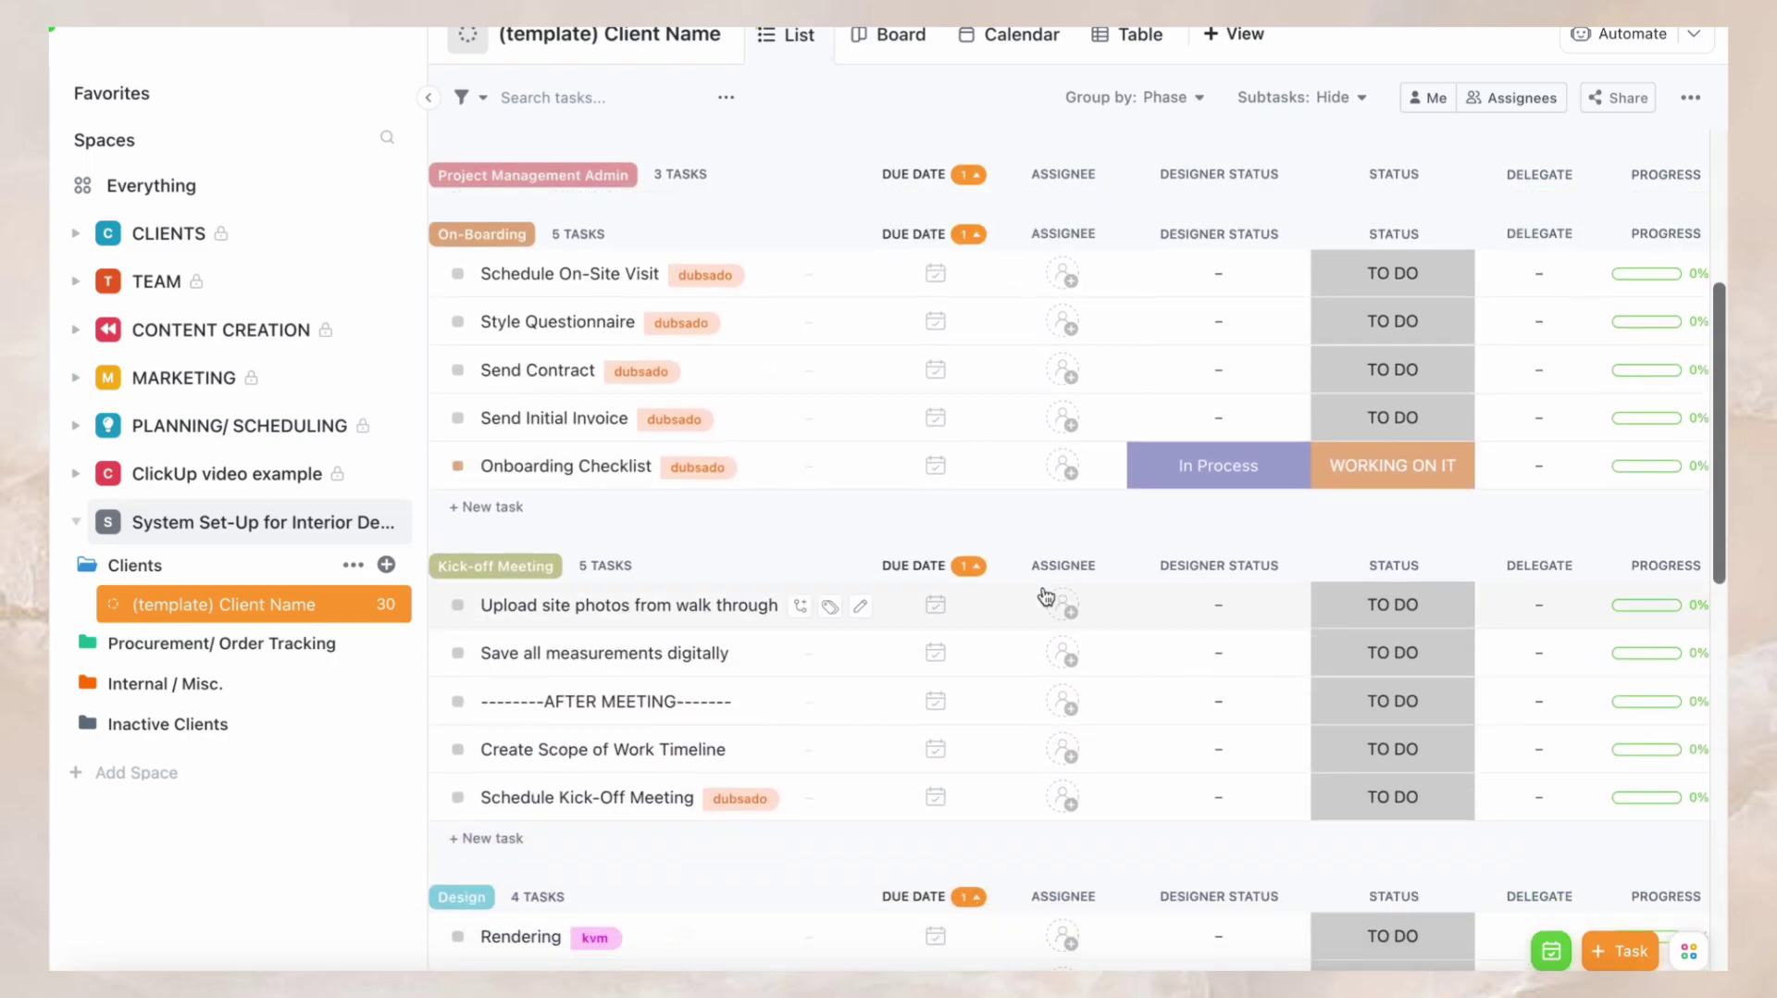
scroll(1044, 595, "down", 3)
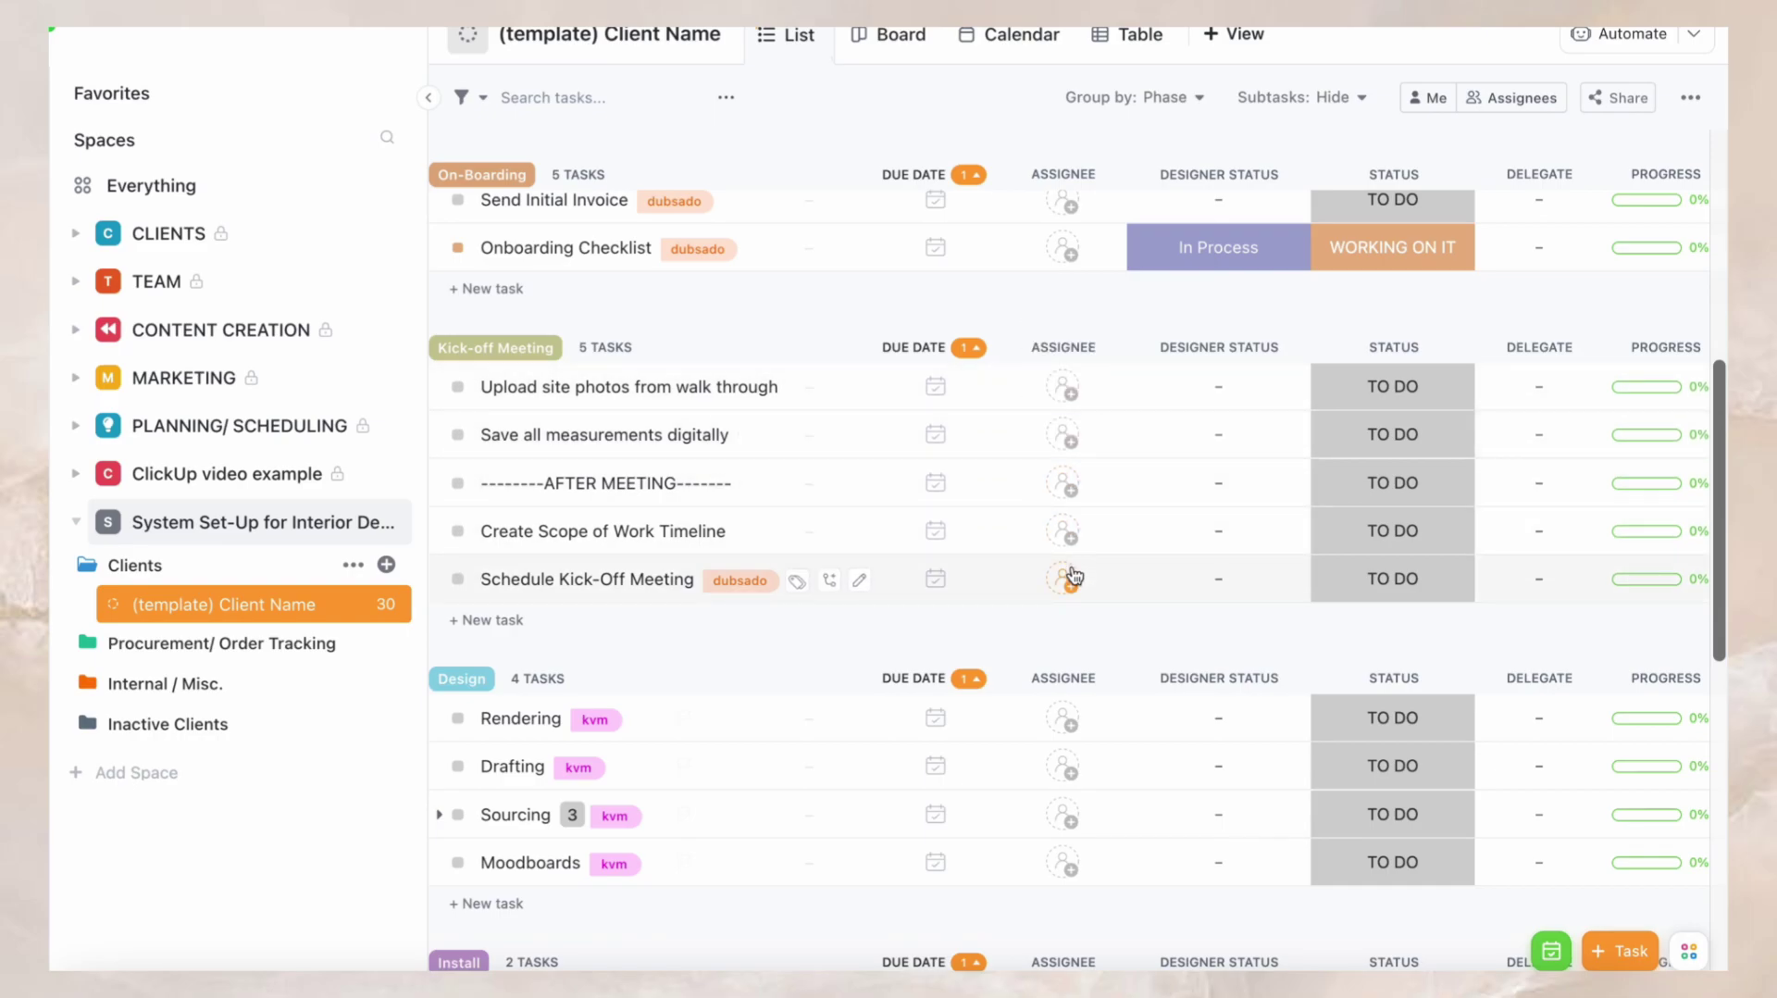
left_click(1222, 388)
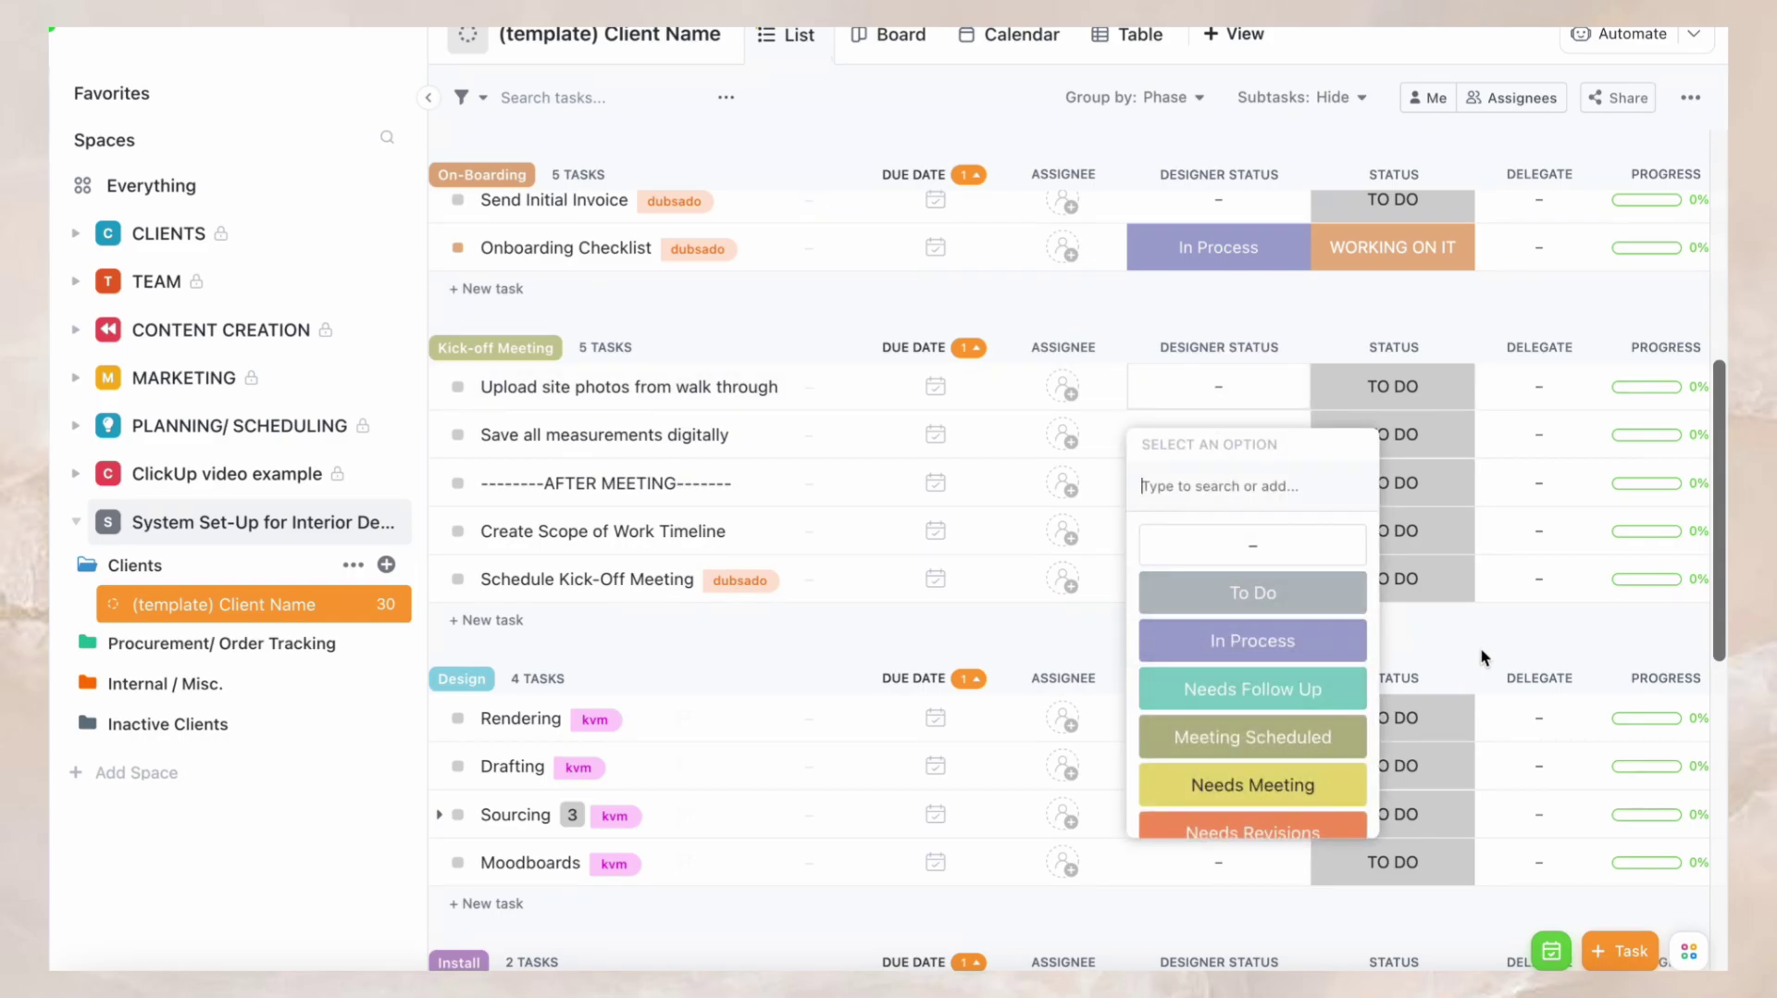
left_click(1499, 631)
scroll(1500, 631, "right", 3)
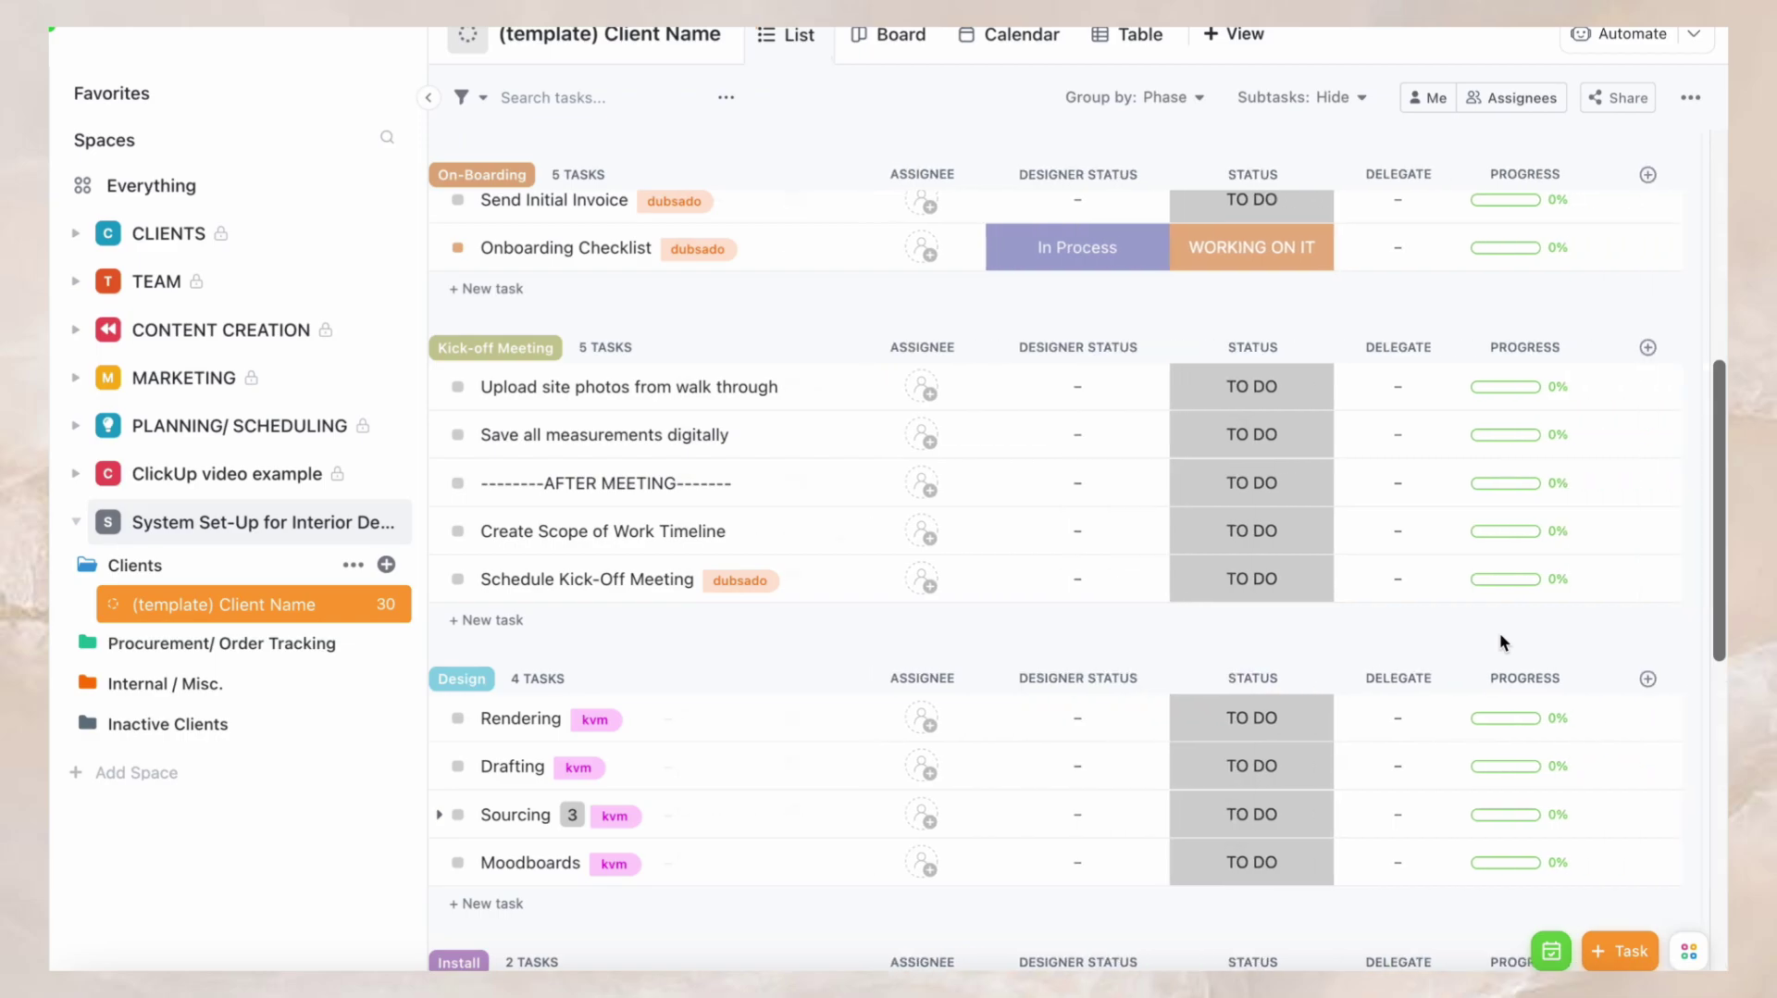
left_click(1398, 389)
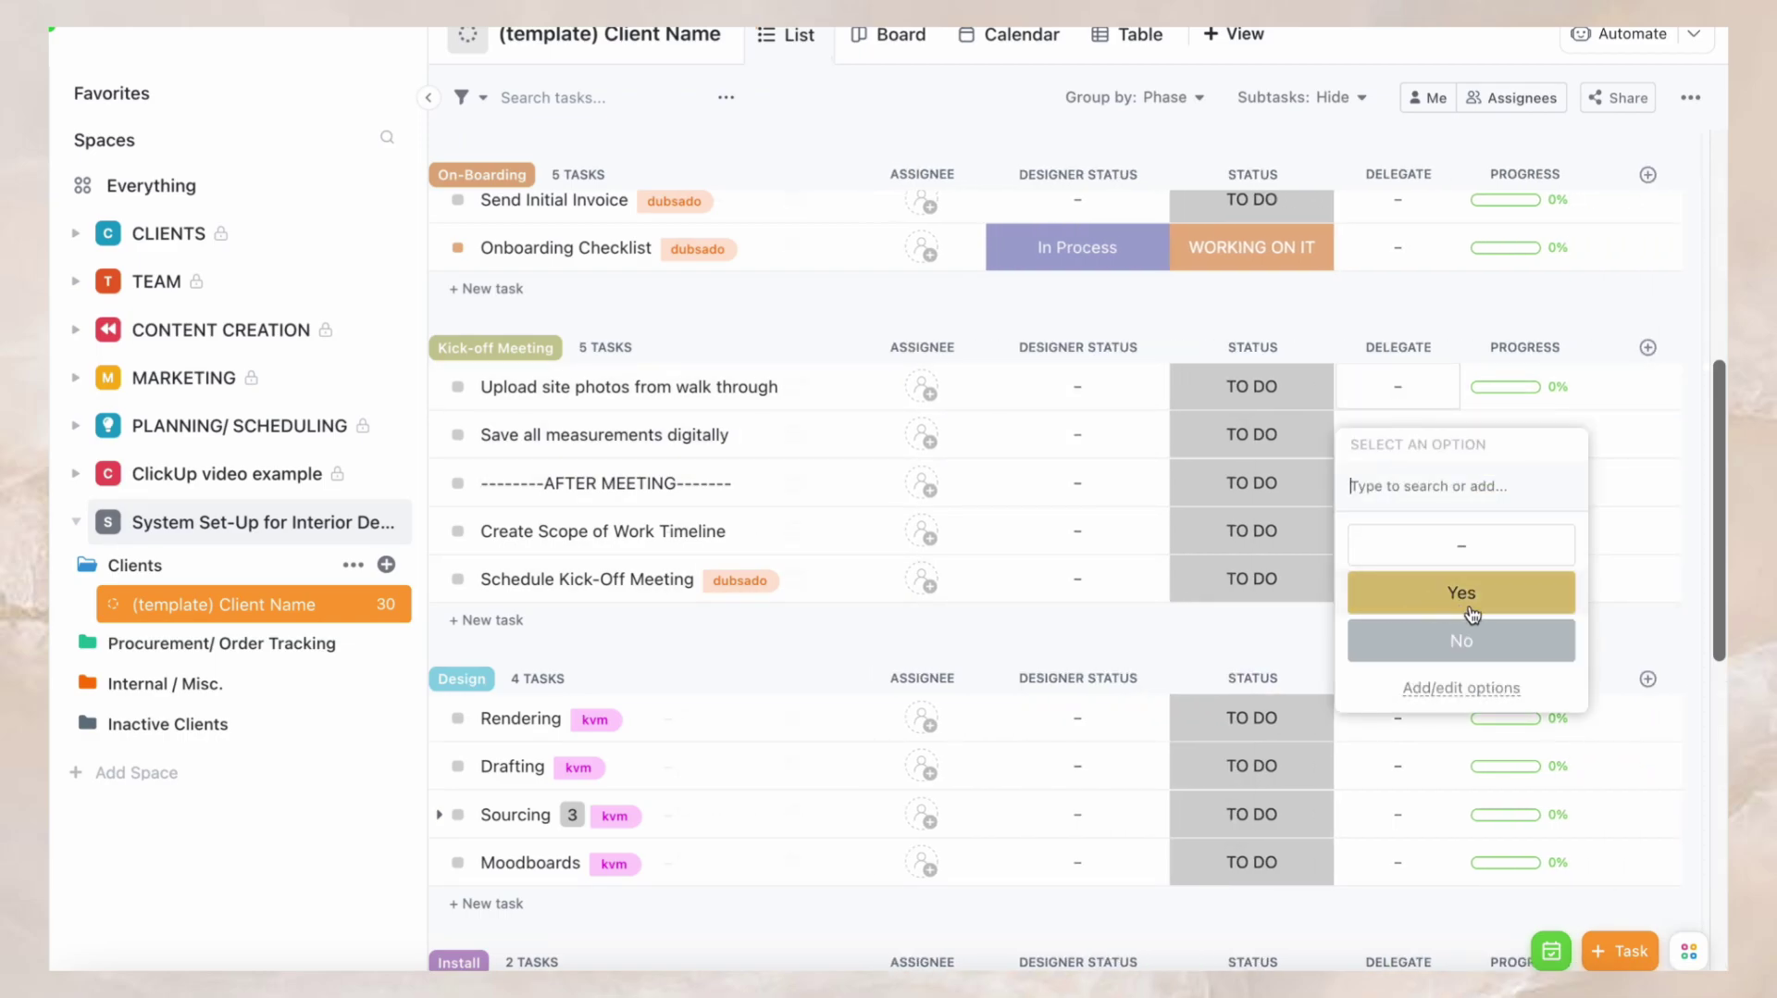
left_click(1651, 608)
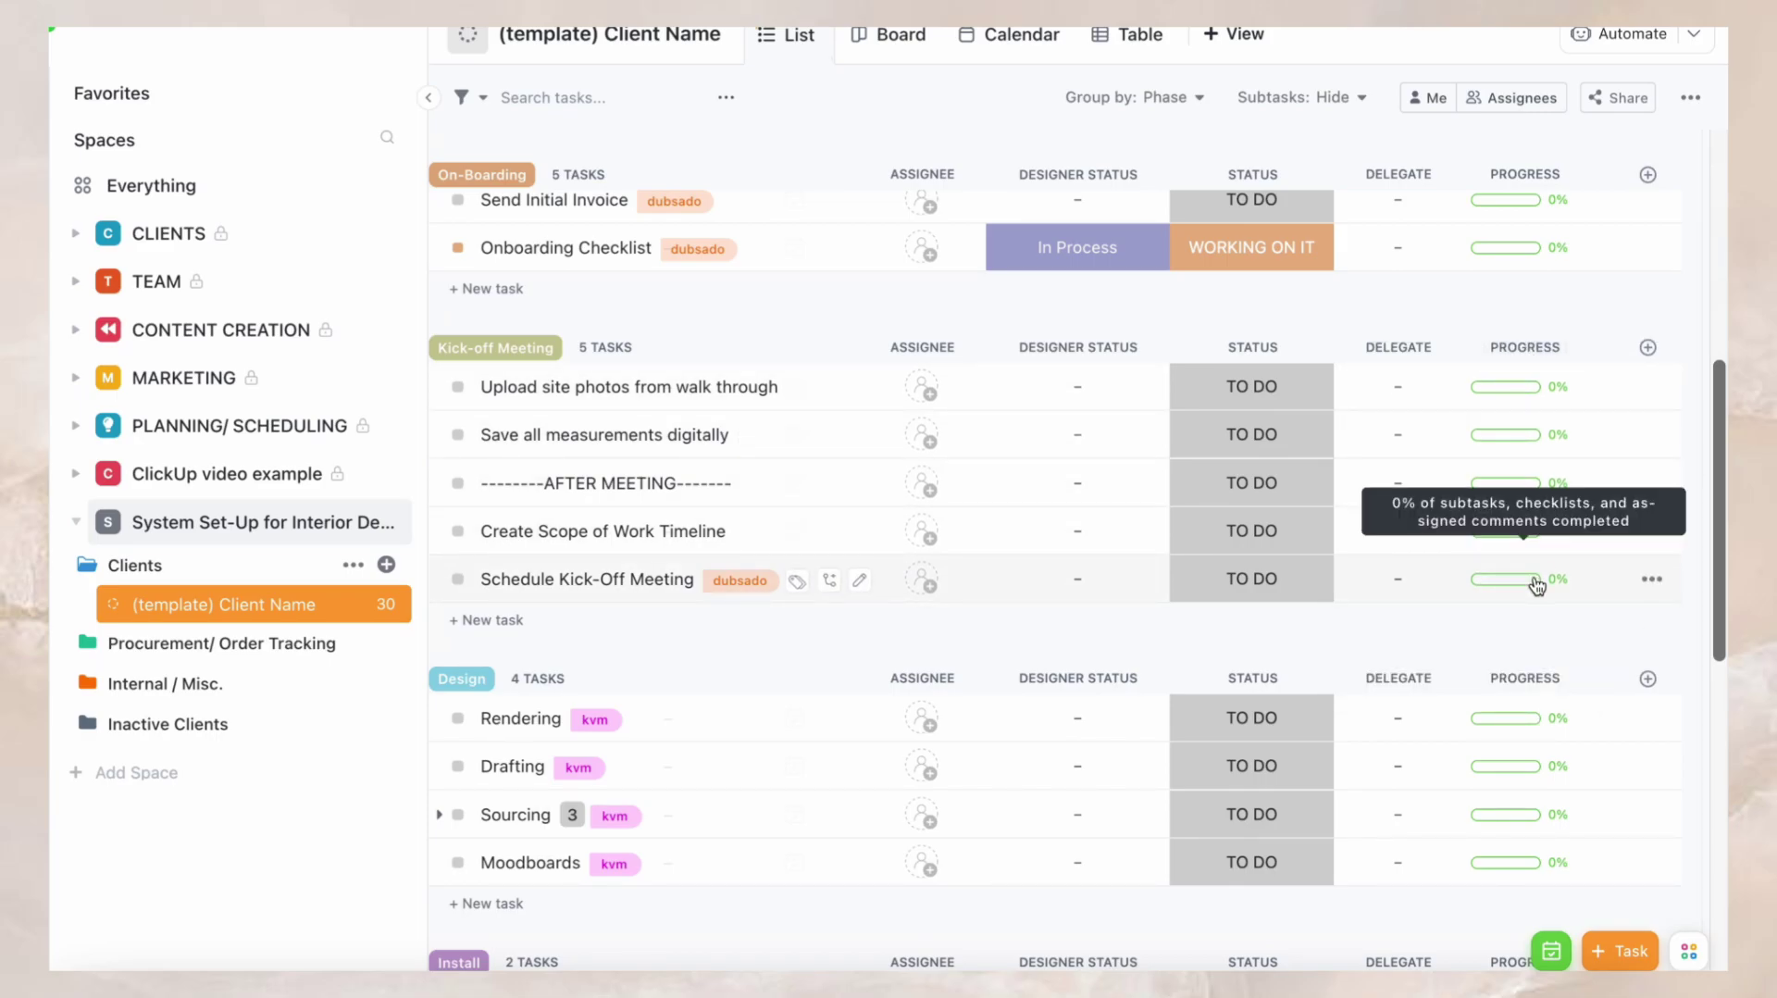
Review the template's Design, Install and Project Close/ Off-Boarding tasks, and the date, assignee and status columns of its opening phases
scroll(1486, 611, "left", 3)
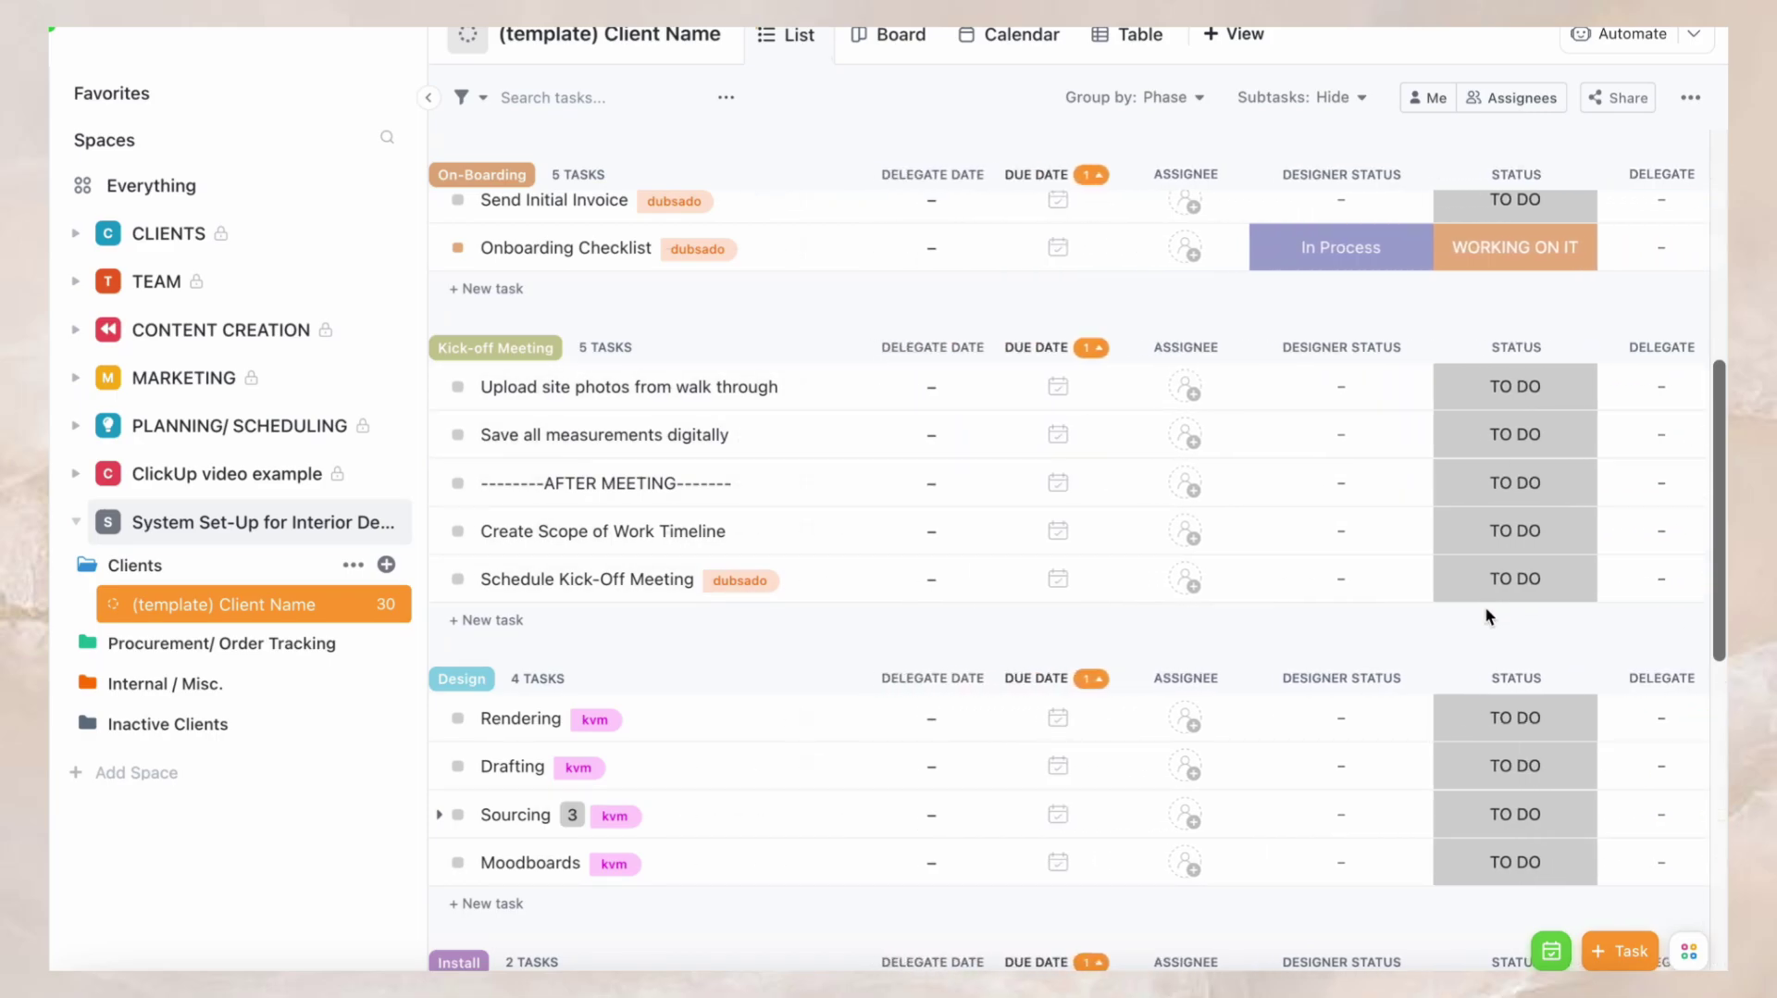
scroll(1486, 617, "left", 2)
scroll(1486, 616, "down", 3)
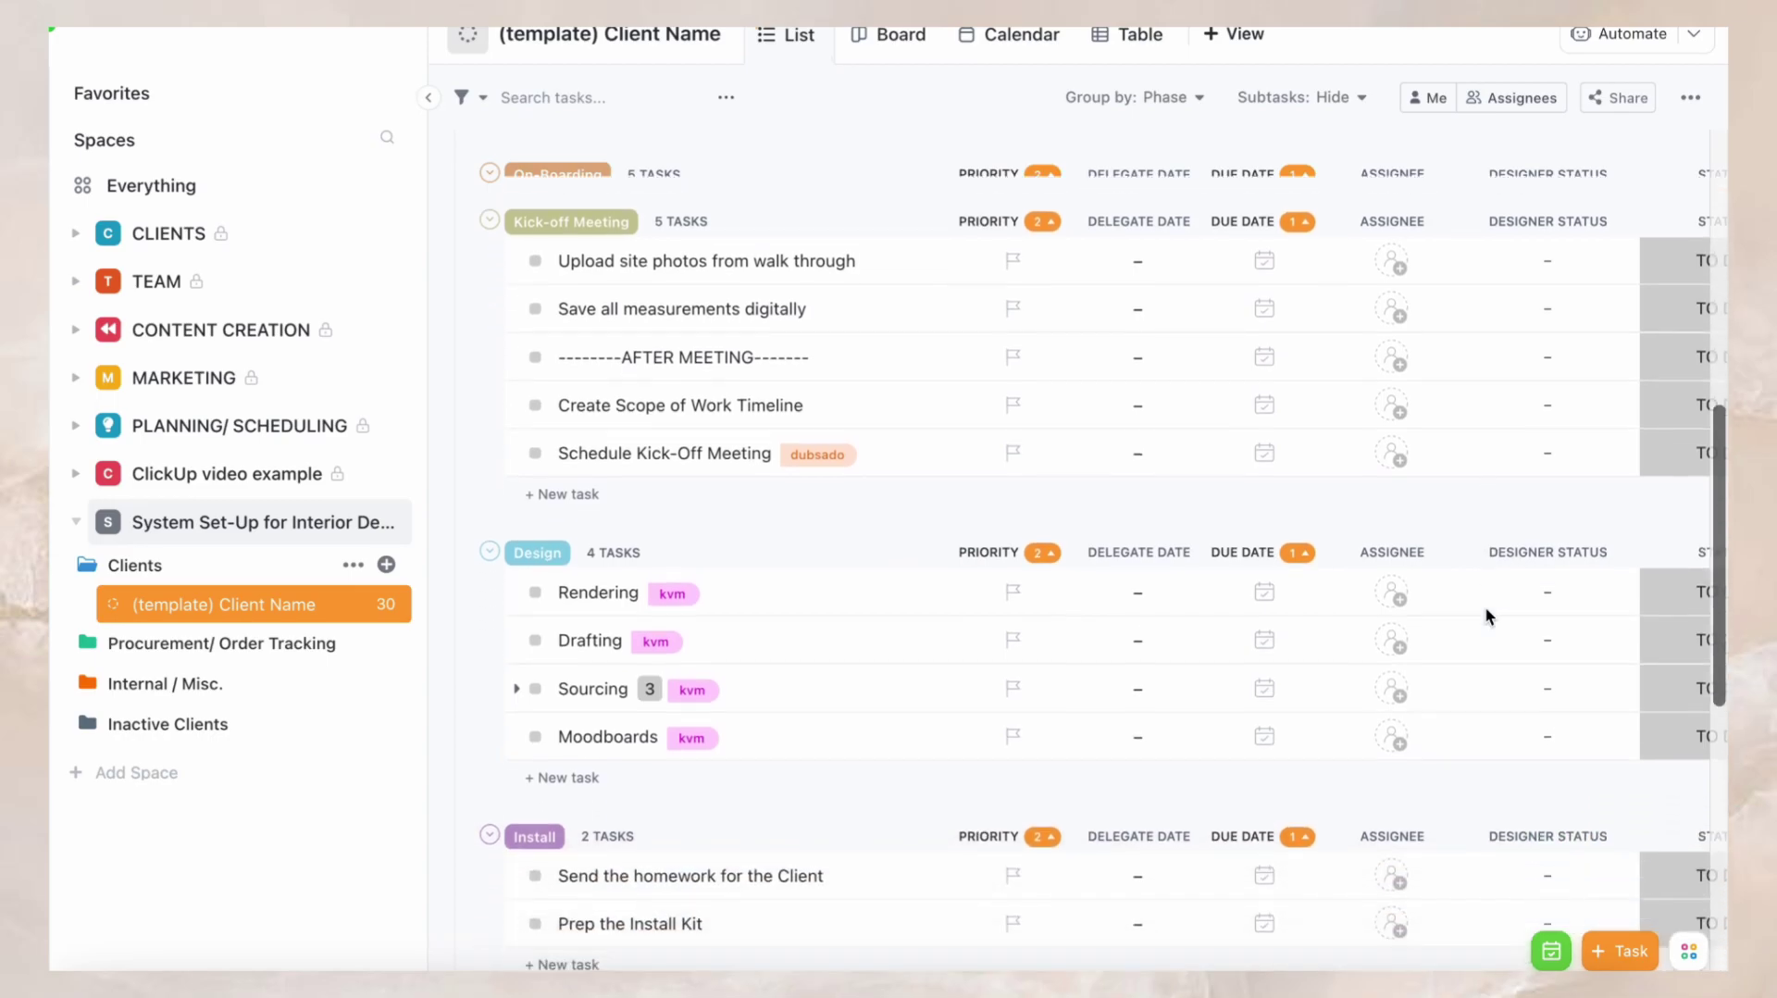
scroll(1487, 617, "down", 8)
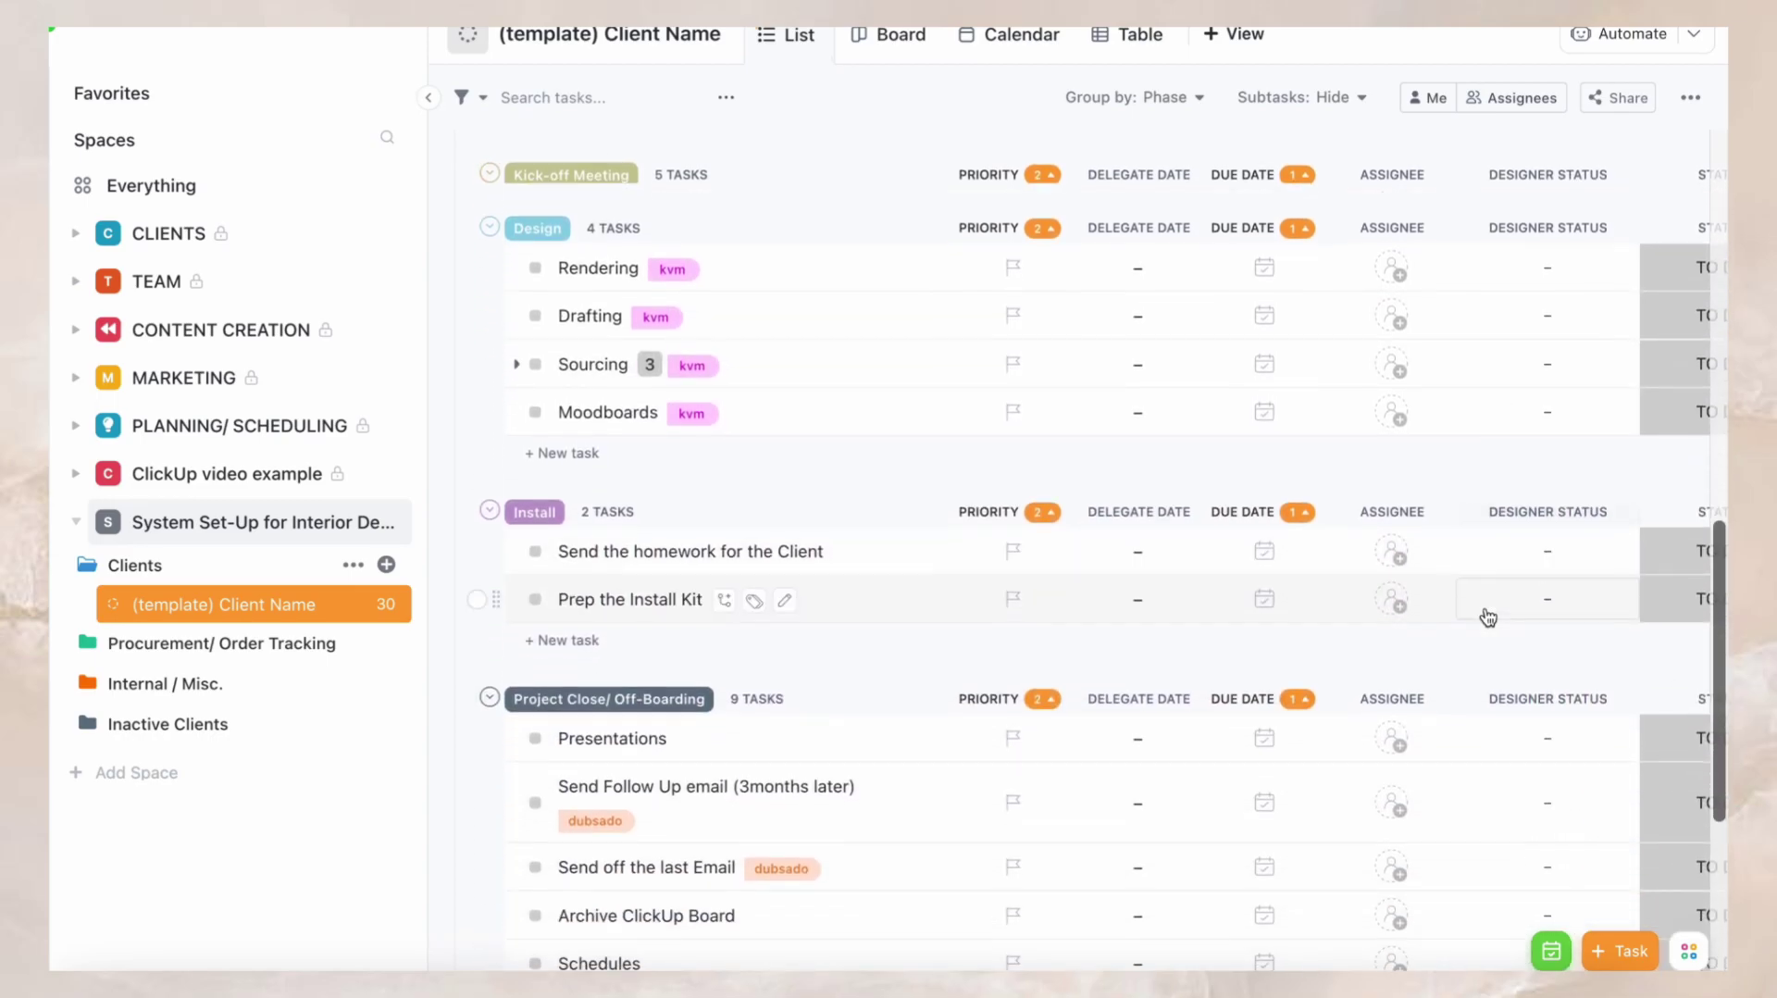
scroll(1487, 616, "down", 7)
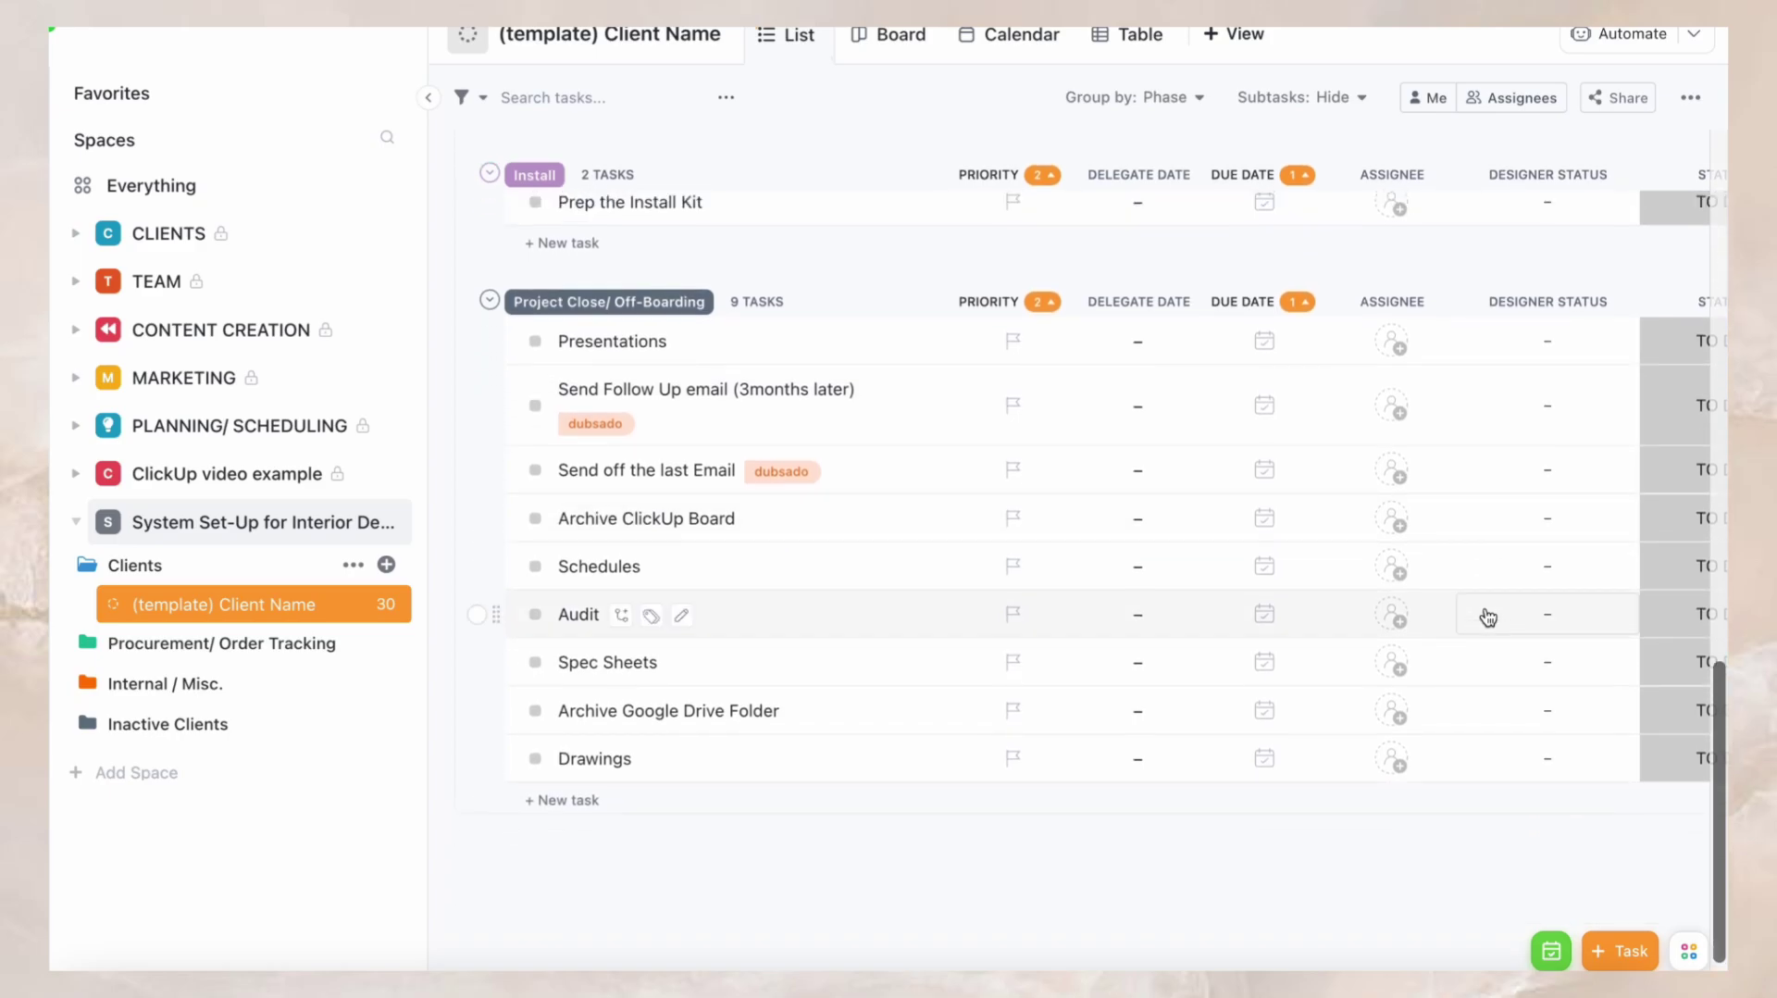
scroll(1487, 616, "up", 9)
scroll(1487, 616, "up", 15)
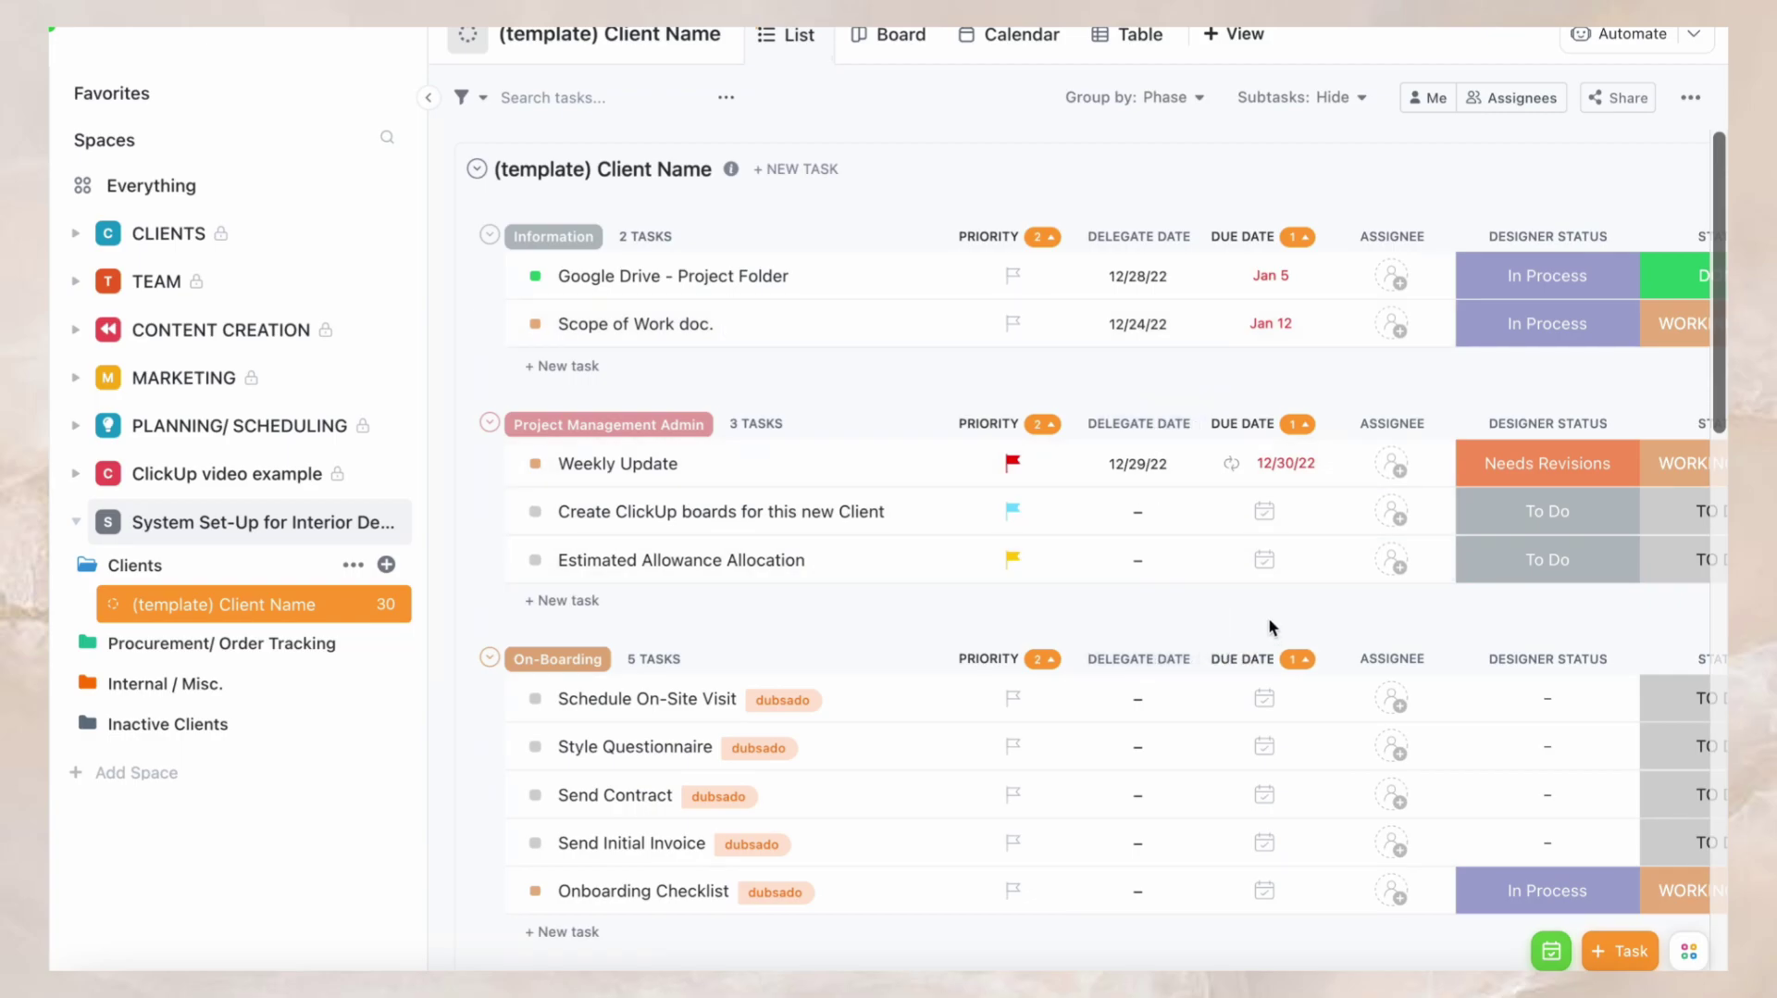
scroll(1268, 623, "right", 5)
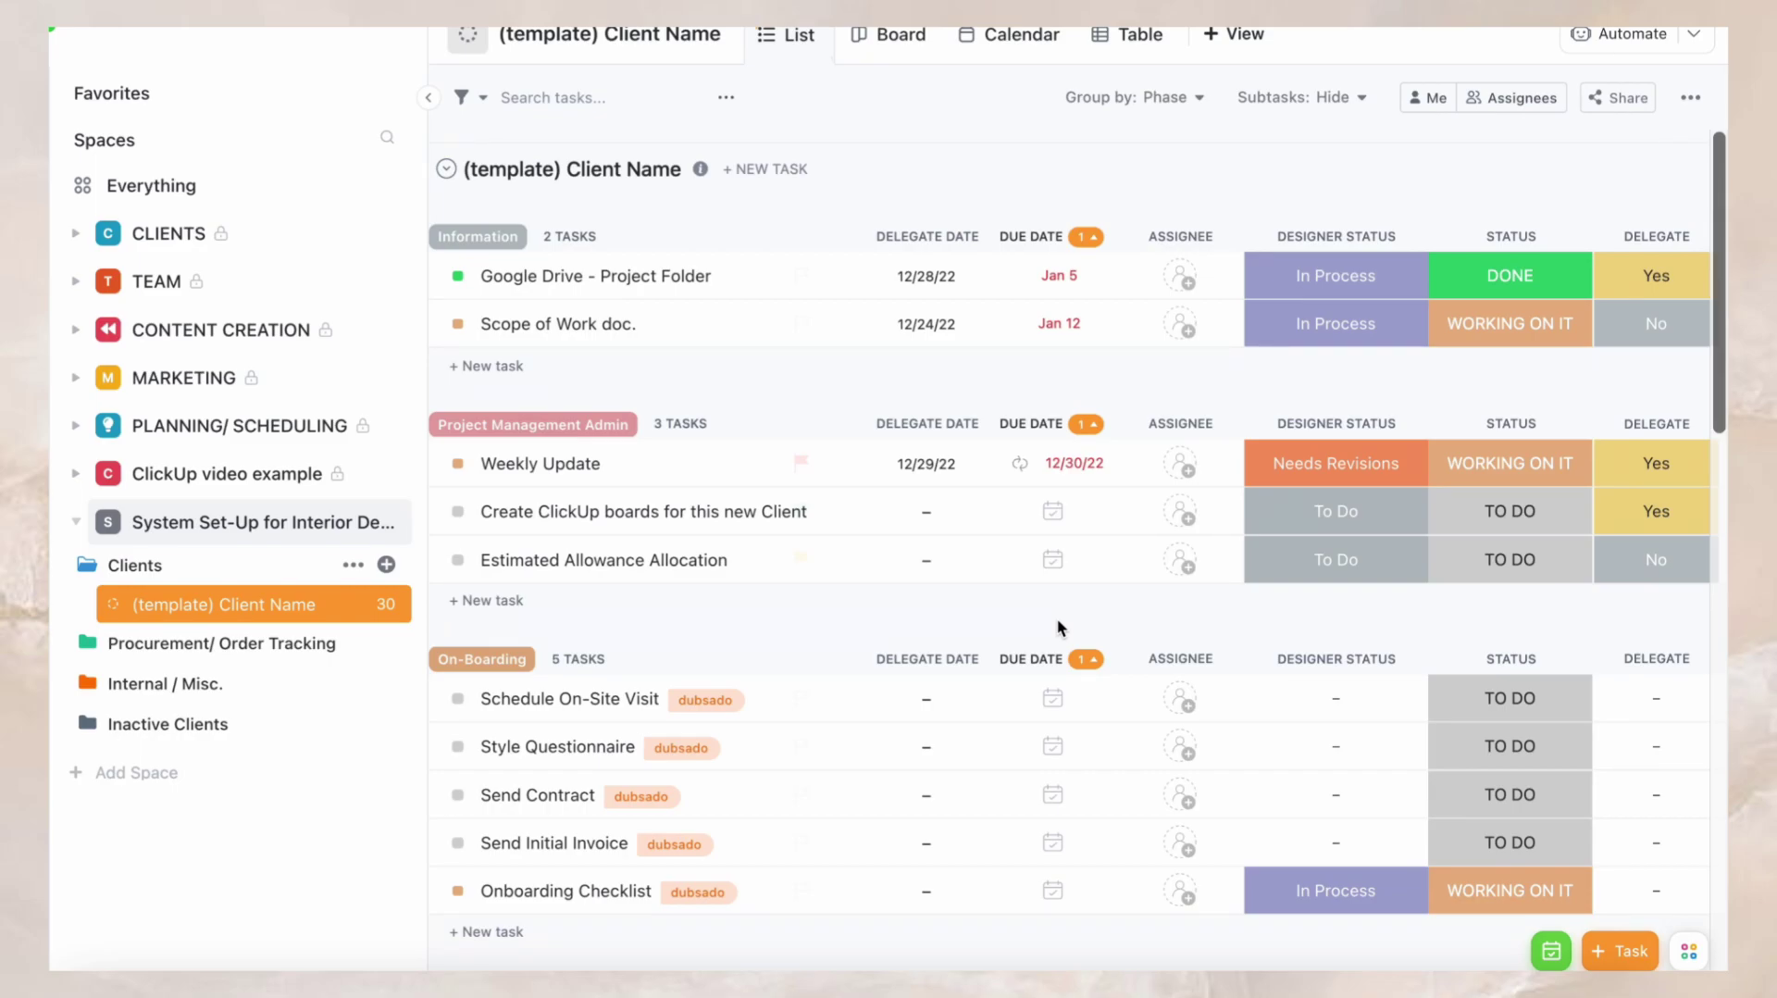
scroll(1057, 618, "left", 3)
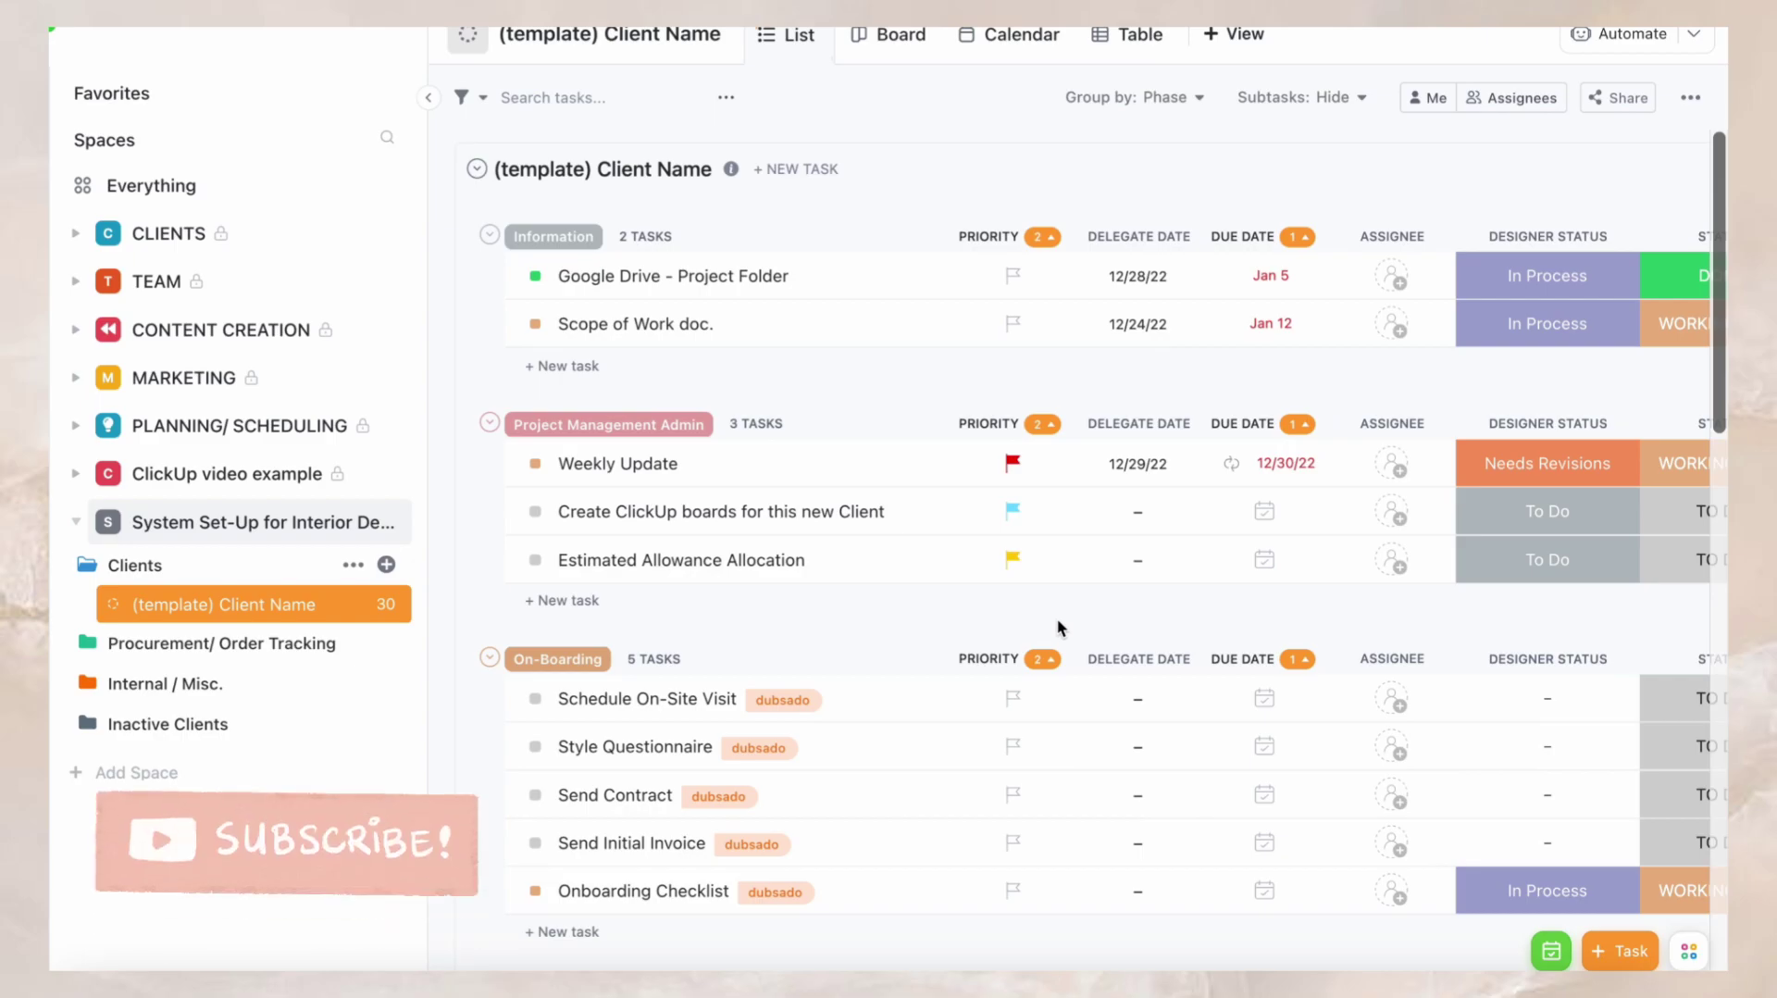